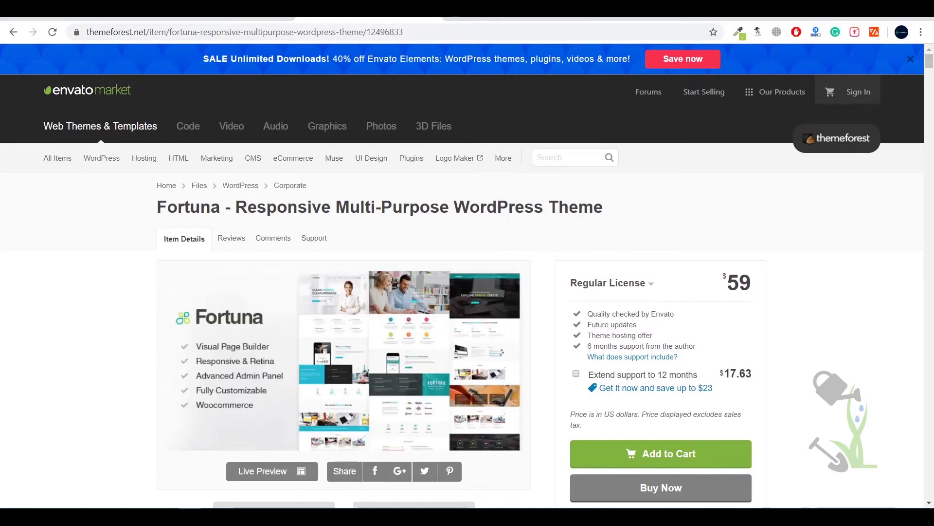
Step: Switch to the WordPress site youtube.srmehranclub.com and open its wp-admin dashboard
left_click(222, 9)
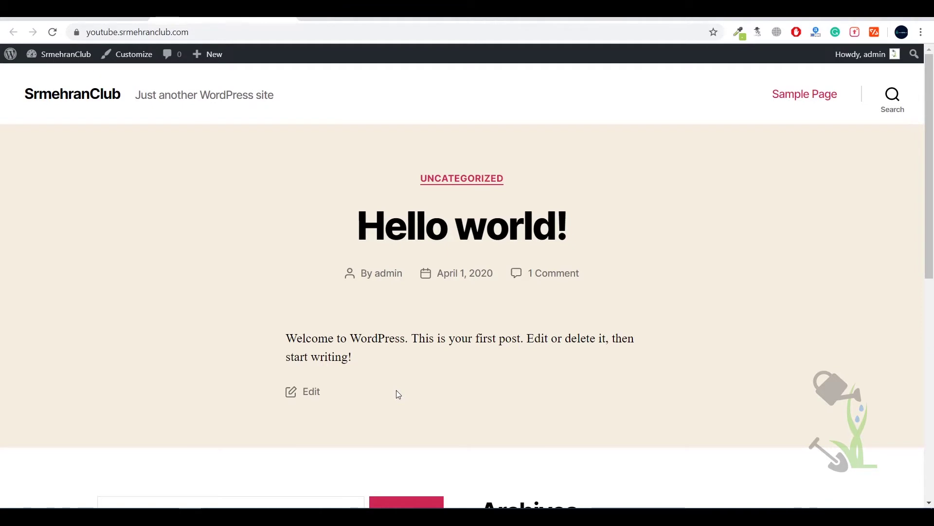
left_click(358, 32)
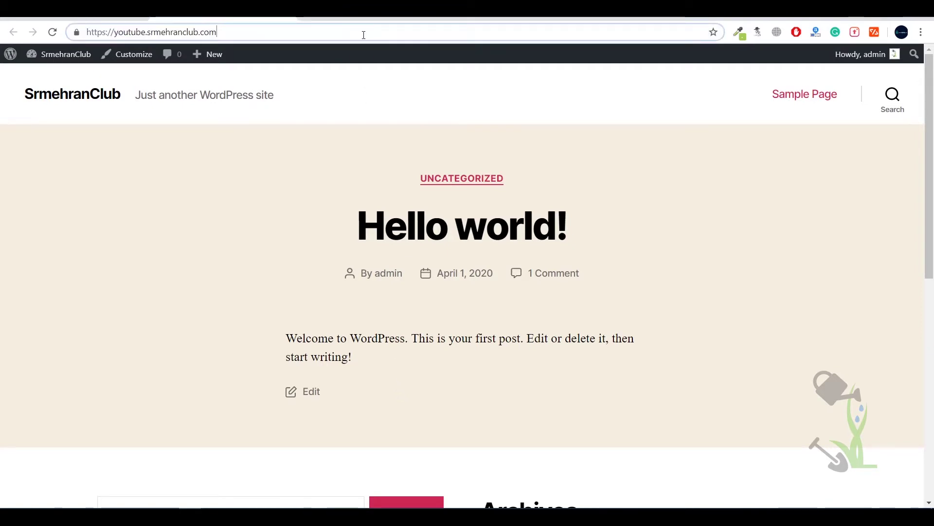
type("/wp")
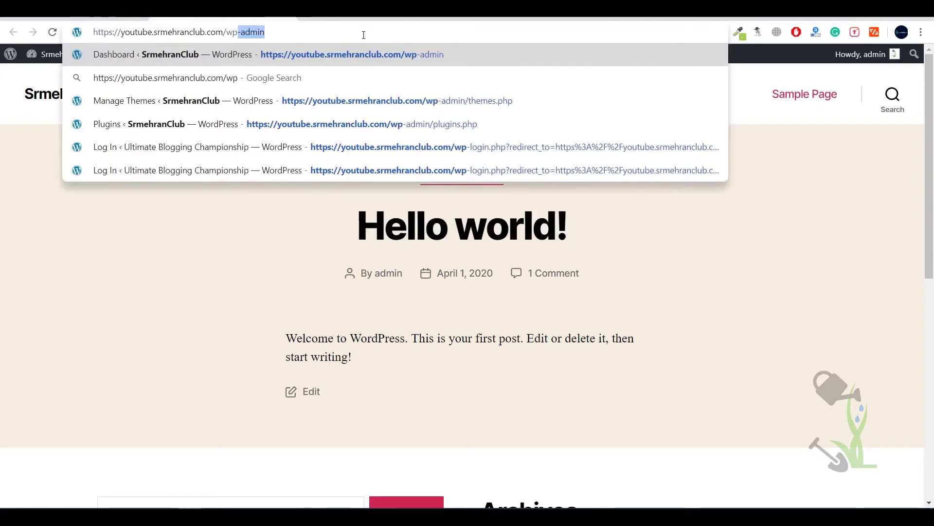
key("Return")
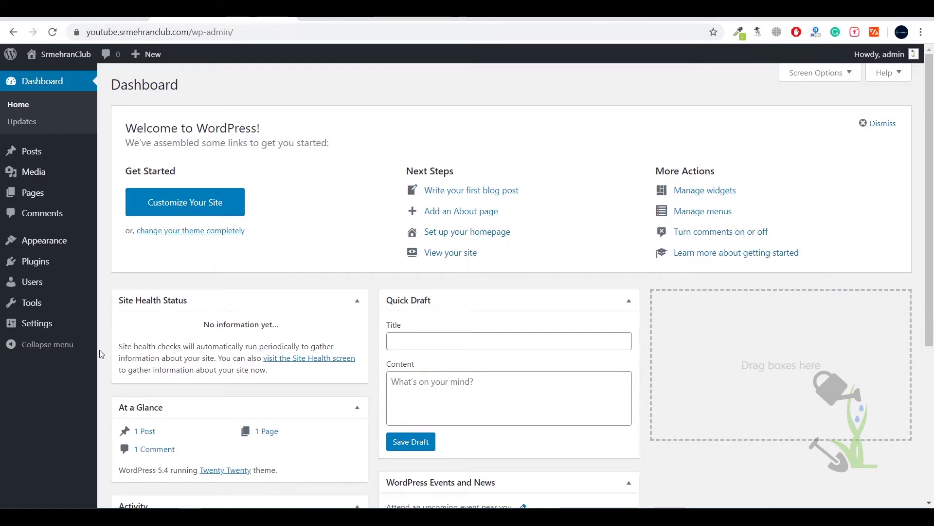
Step: Set the site's permalink structure to Post name in the settings and save the changes
mouse_move(78, 327)
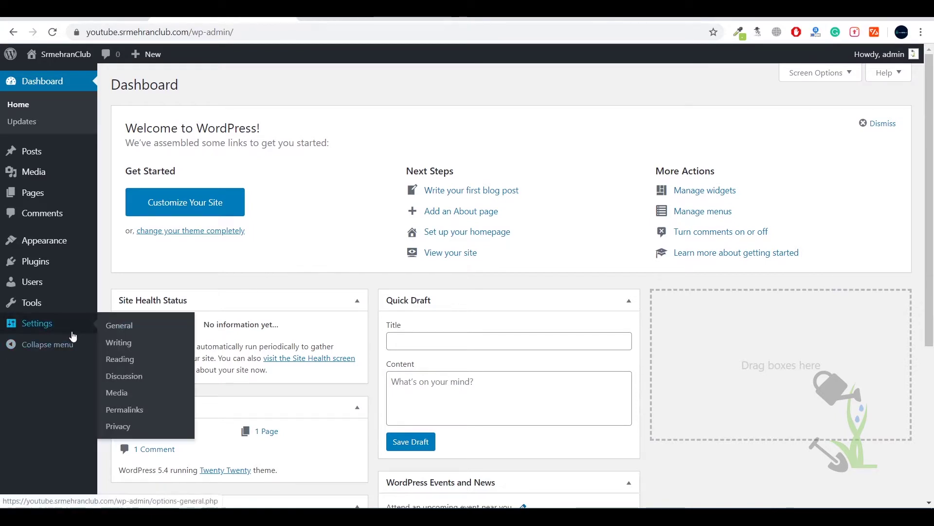
left_click(131, 327)
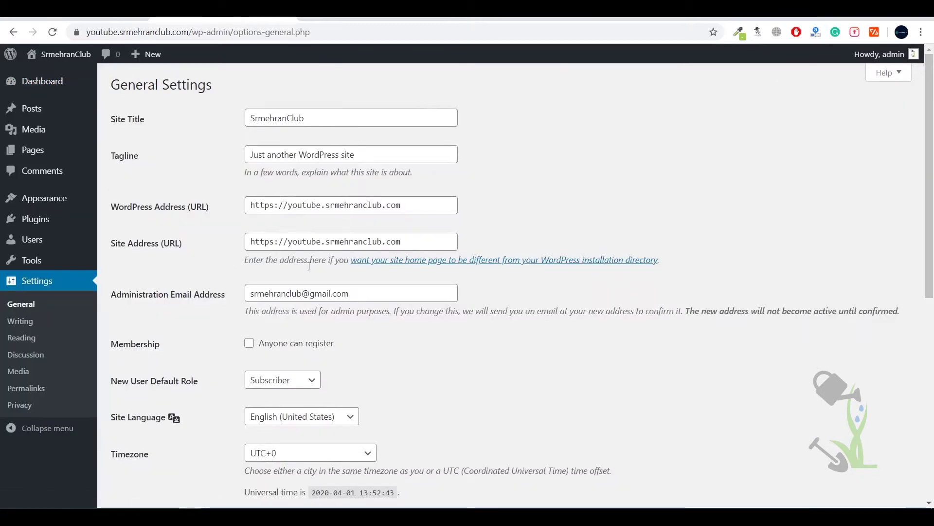
scroll(309, 266, "down", 8)
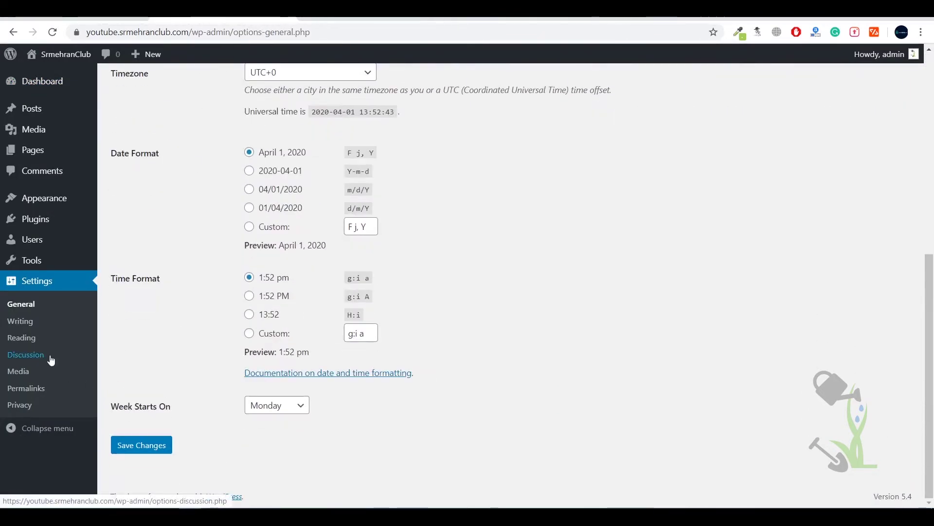
left_click(25, 388)
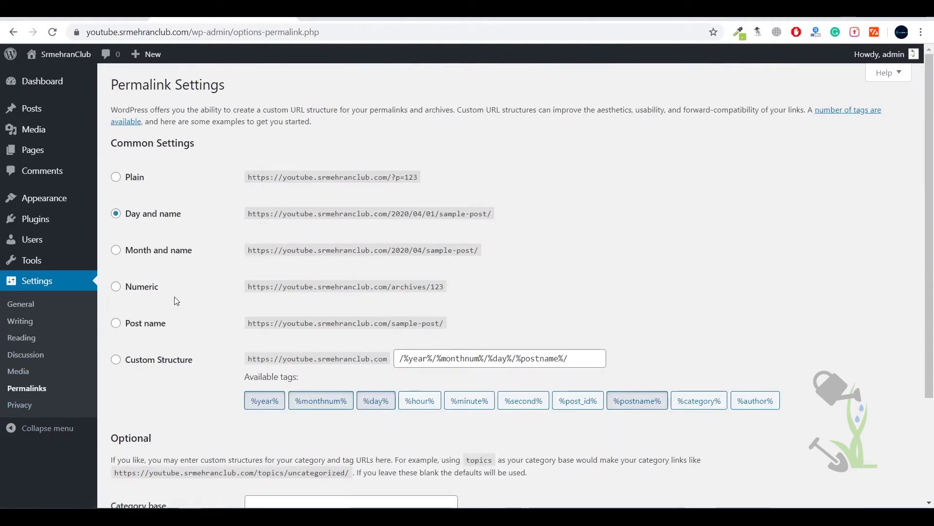
left_click(161, 326)
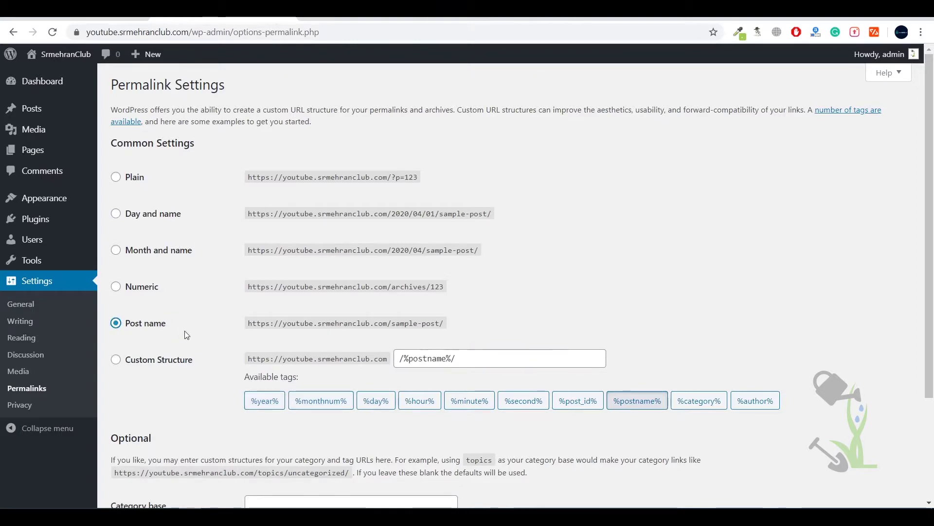
scroll(167, 365, "down", 3)
left_click(140, 444)
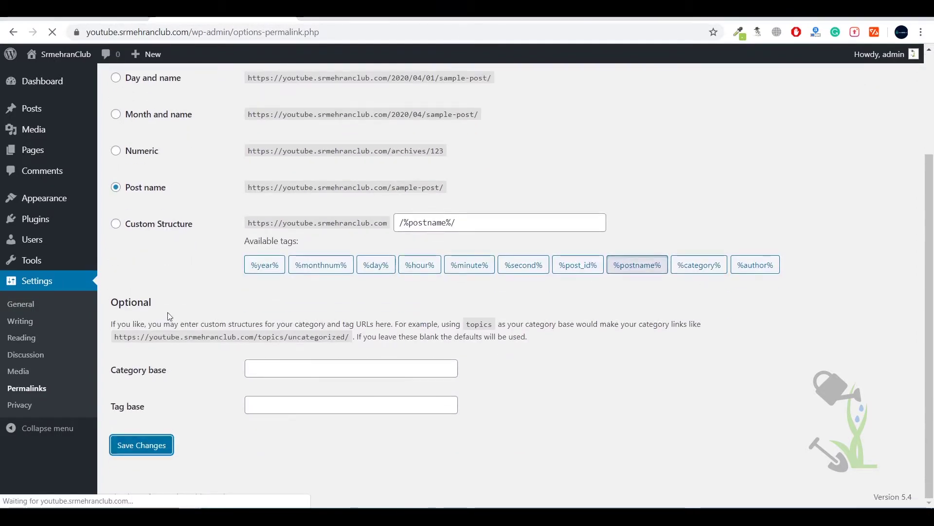
Step: Start adding a new theme from the themes page and open the form for uploading a .zip theme
mouse_move(50, 263)
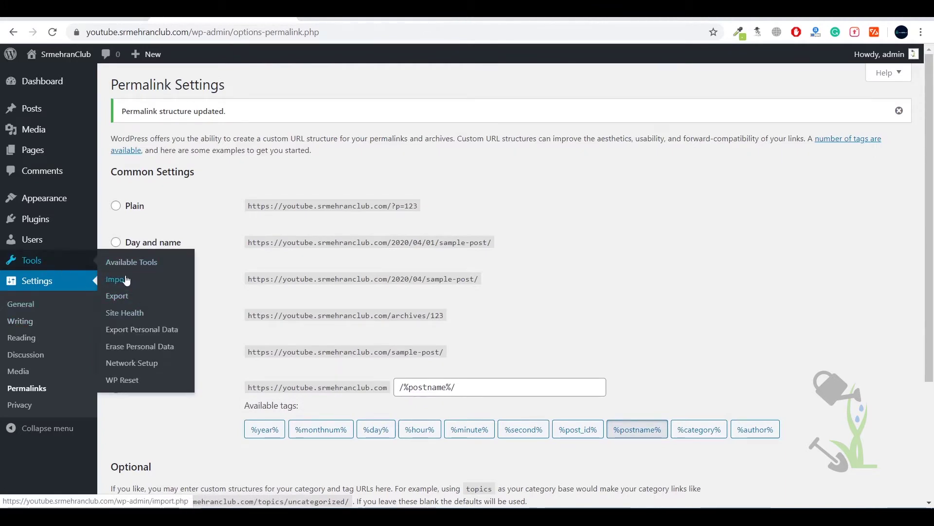
mouse_move(46, 241)
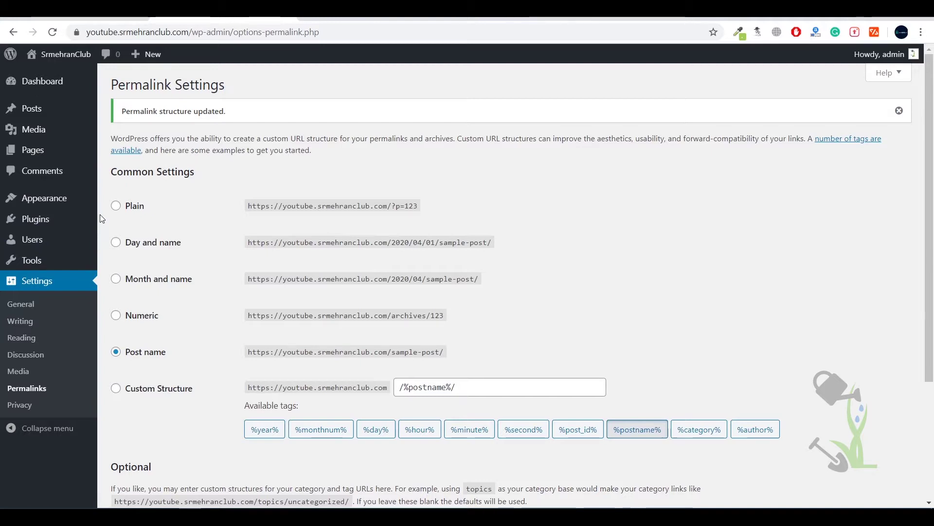
mouse_move(83, 224)
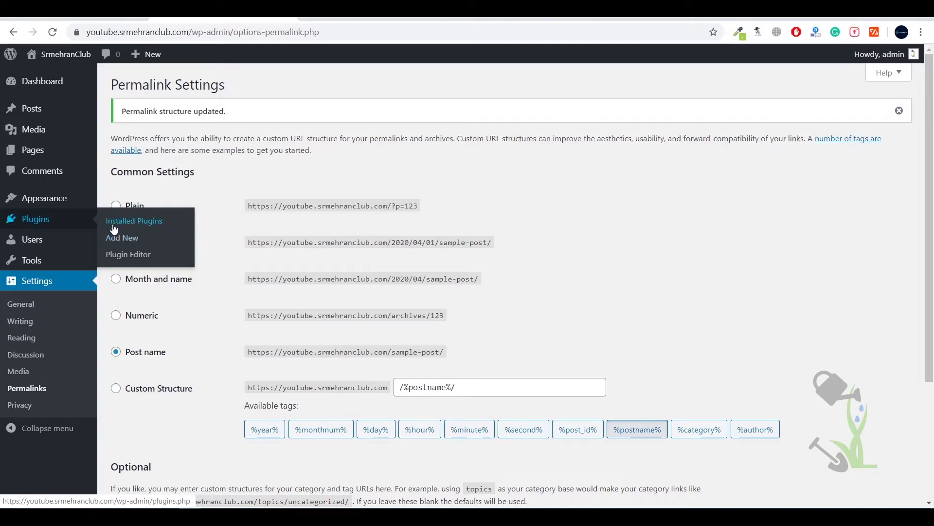
mouse_move(83, 201)
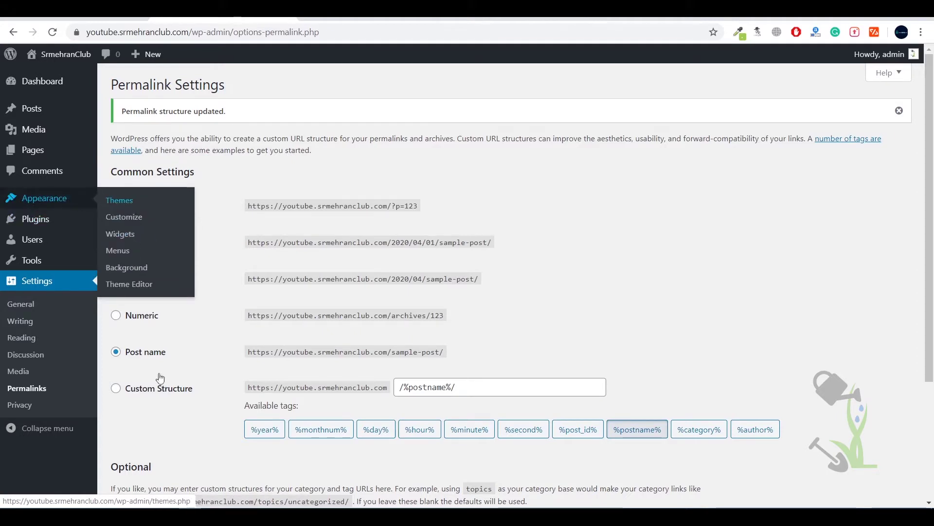
left_click(117, 203)
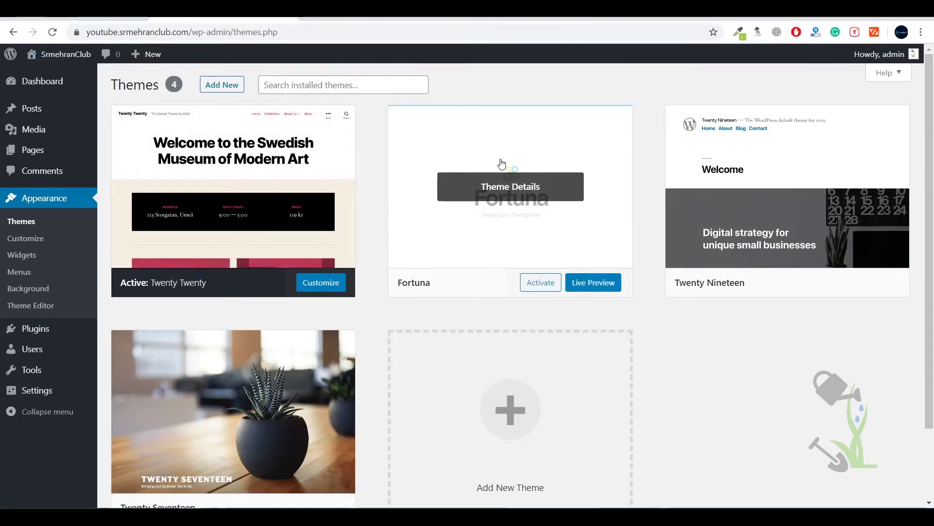
left_click(231, 86)
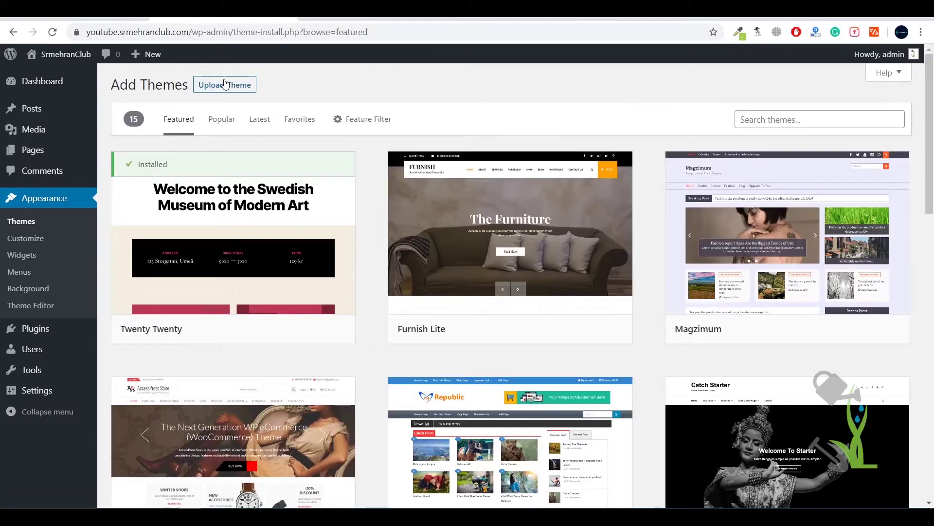
left_click(254, 86)
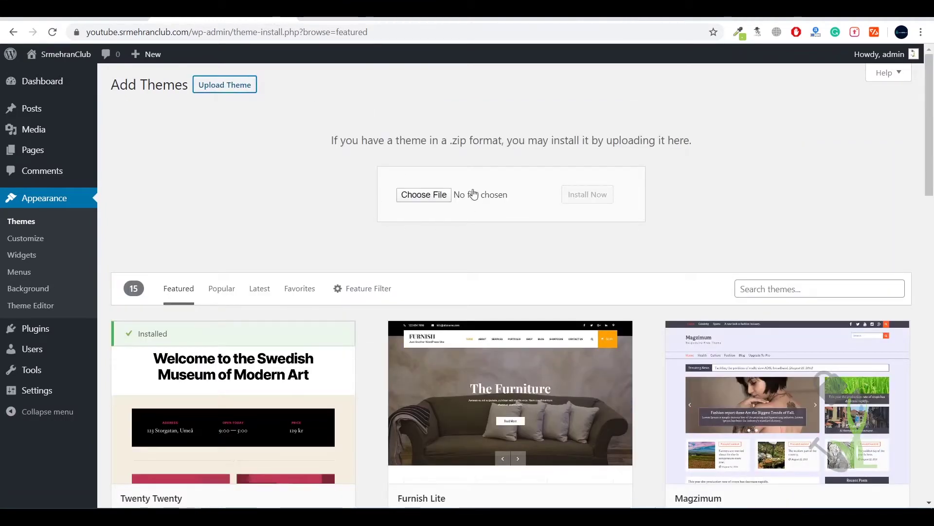
Step: Browse the latest themes offered in the WordPress theme catalogue
scroll(428, 228, "down", 5)
scroll(404, 246, "up", 5)
scroll(405, 246, "down", 3)
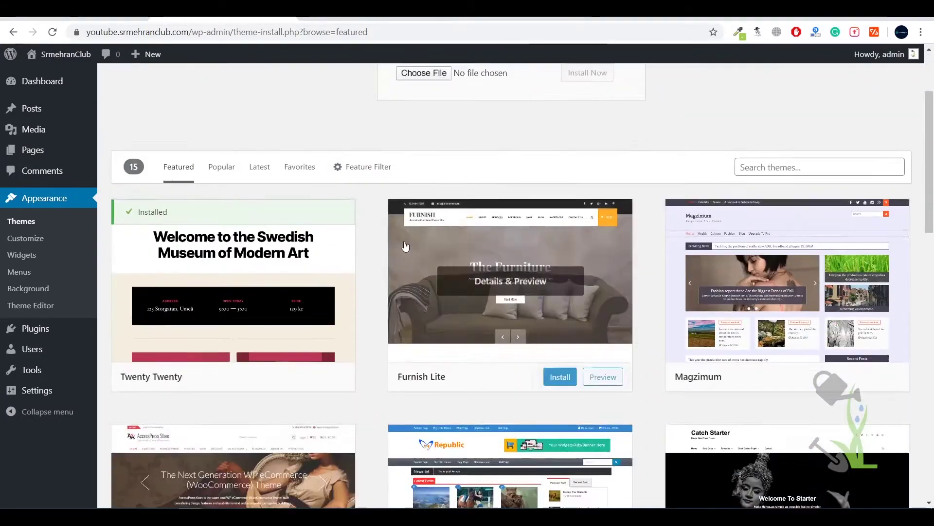
scroll(404, 246, "up", 3)
left_click(263, 289)
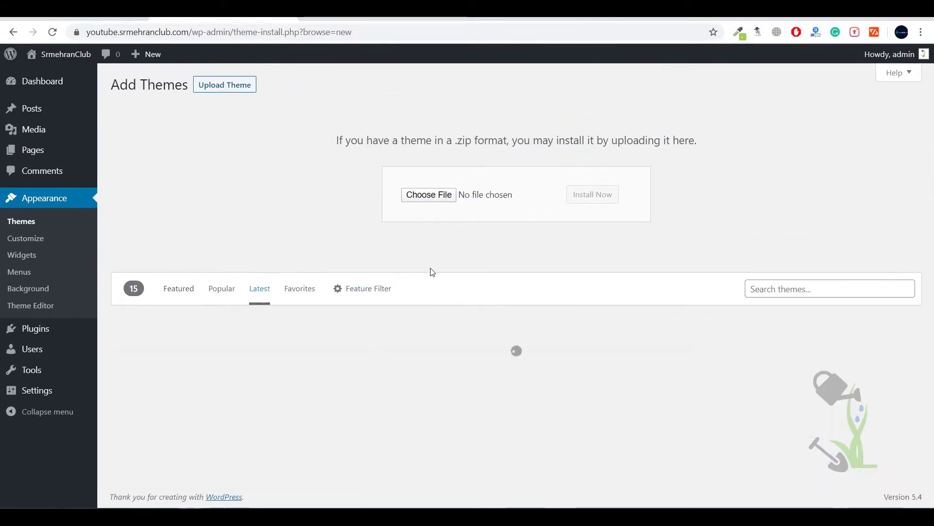
scroll(428, 266, "down", 15)
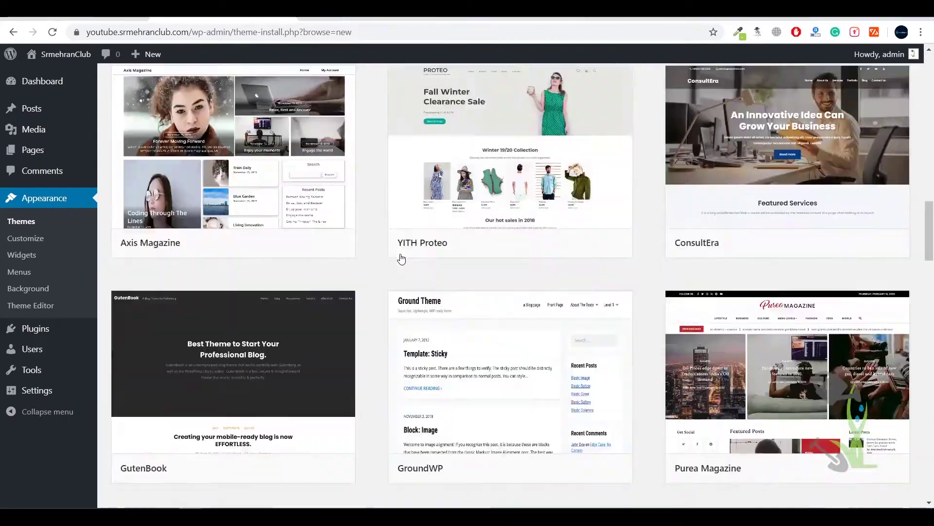
scroll(399, 256, "down", 20)
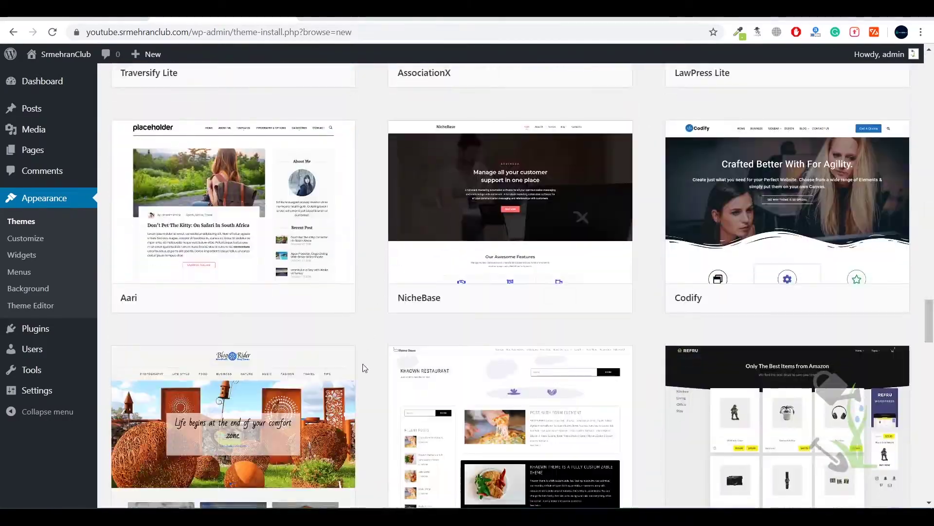
scroll(372, 219, "up", 20)
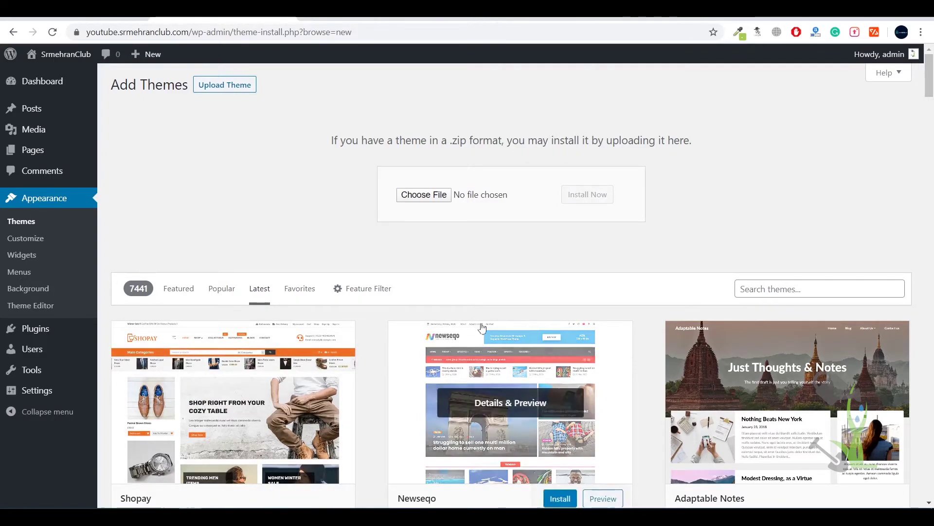
middle_click(650, 329)
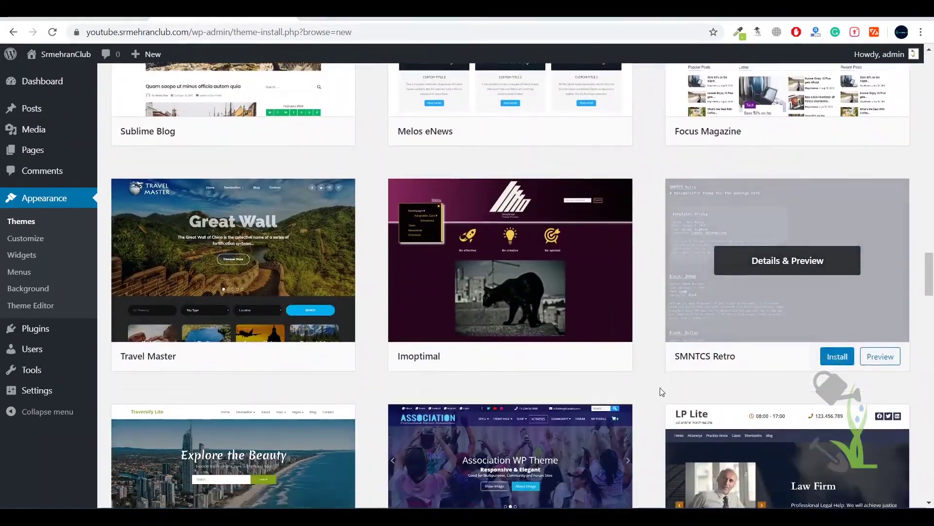
middle_click(659, 387)
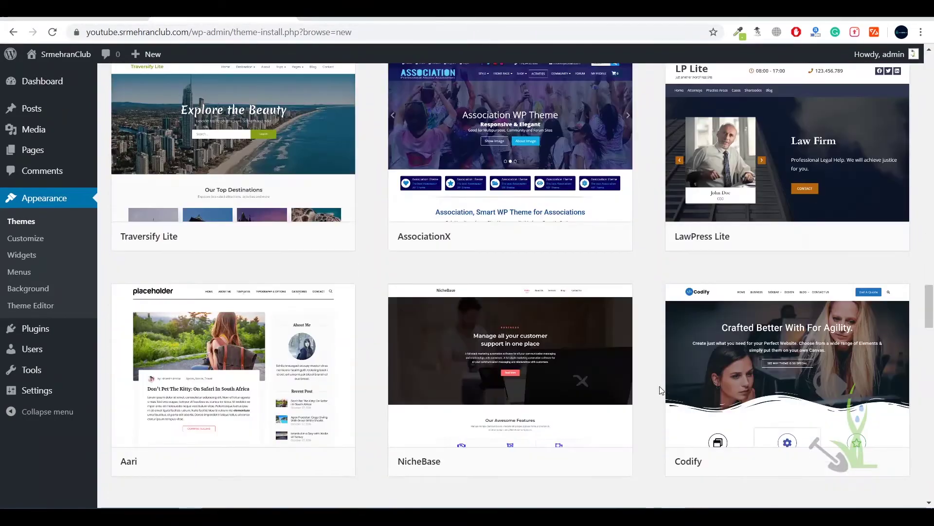
mouse_move(666, 384)
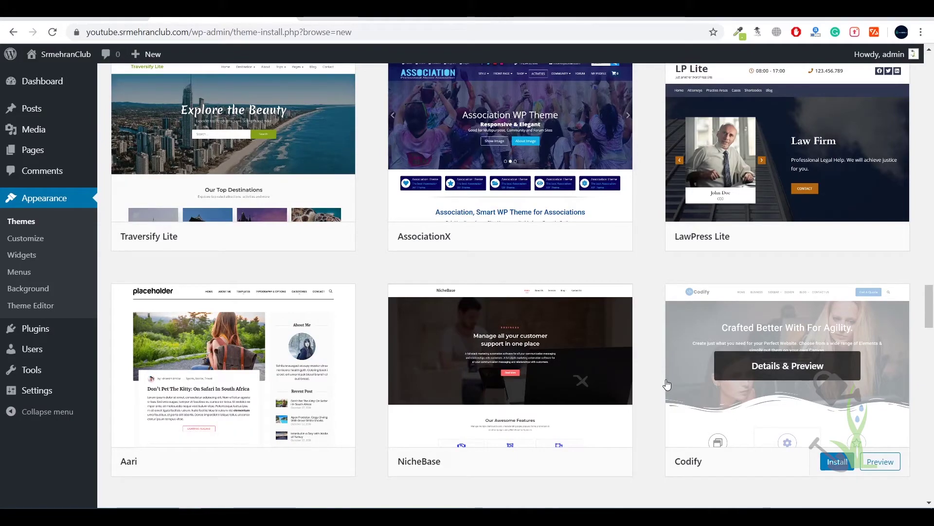
scroll(661, 434, "down", 10)
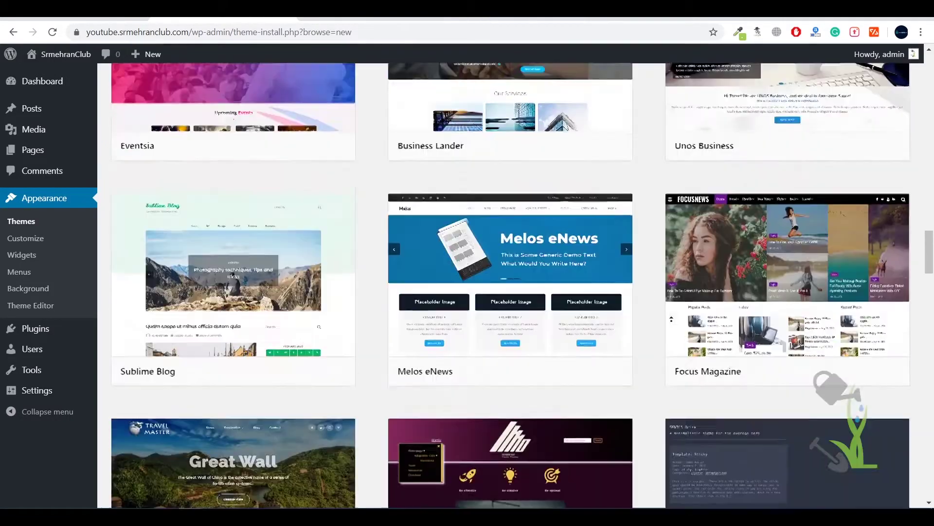
scroll(671, 318, "up", 20)
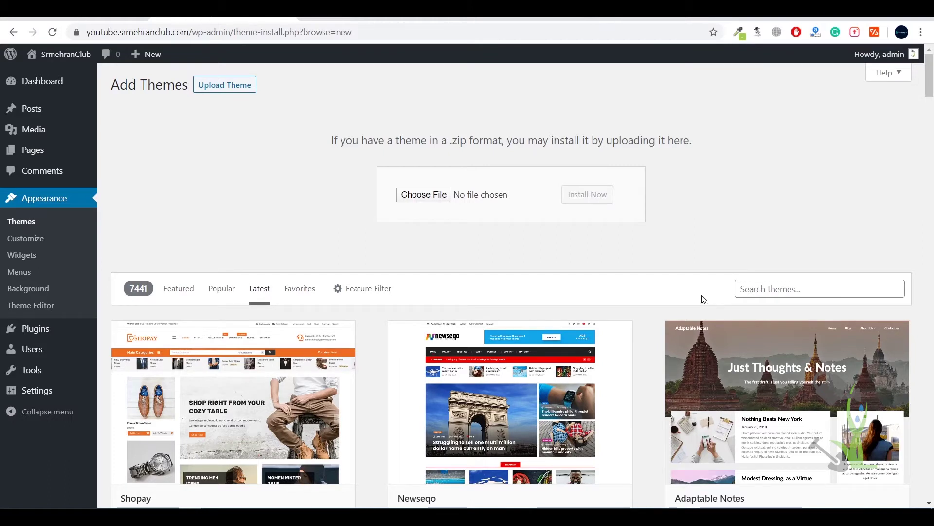
left_click(819, 515)
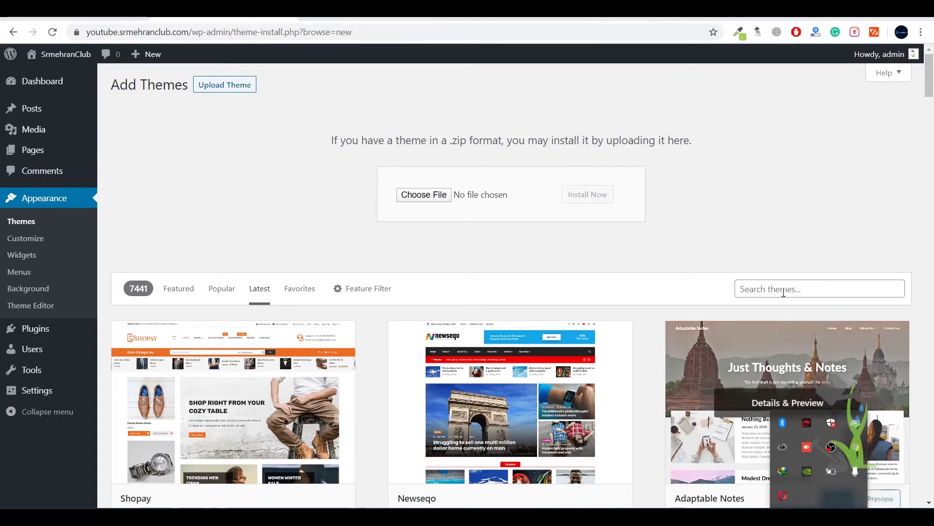
left_click(783, 266)
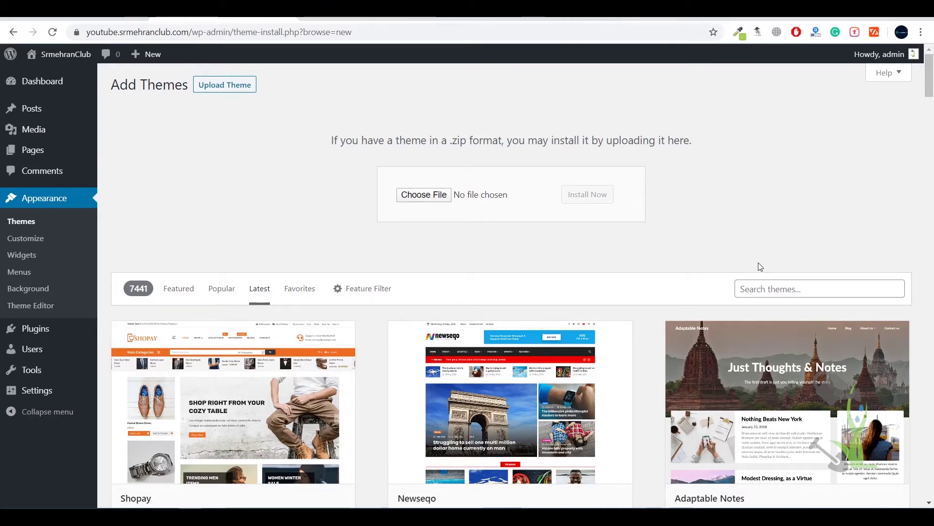
Step: Upload fortuna.zip from the parent folder of DemoData, install it, and activate the Fortuna theme
left_click(444, 194)
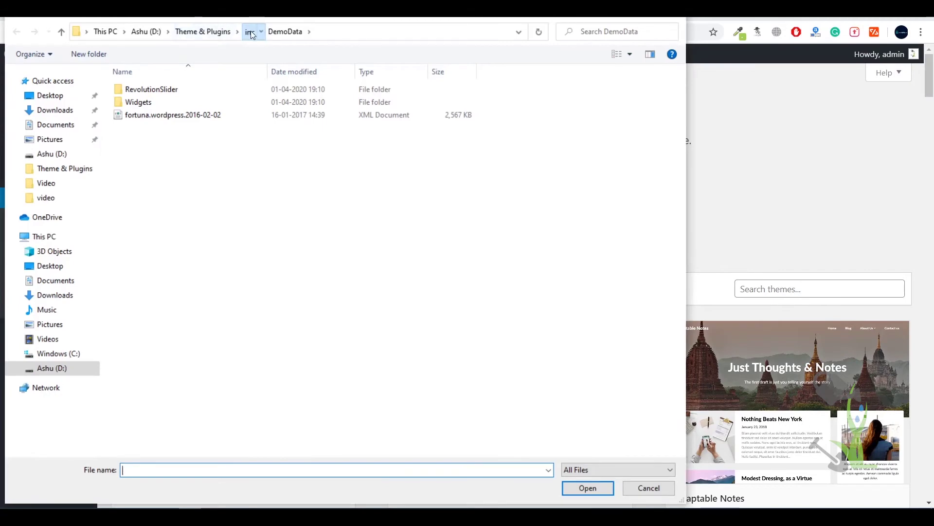
left_click(250, 31)
double_click(178, 140)
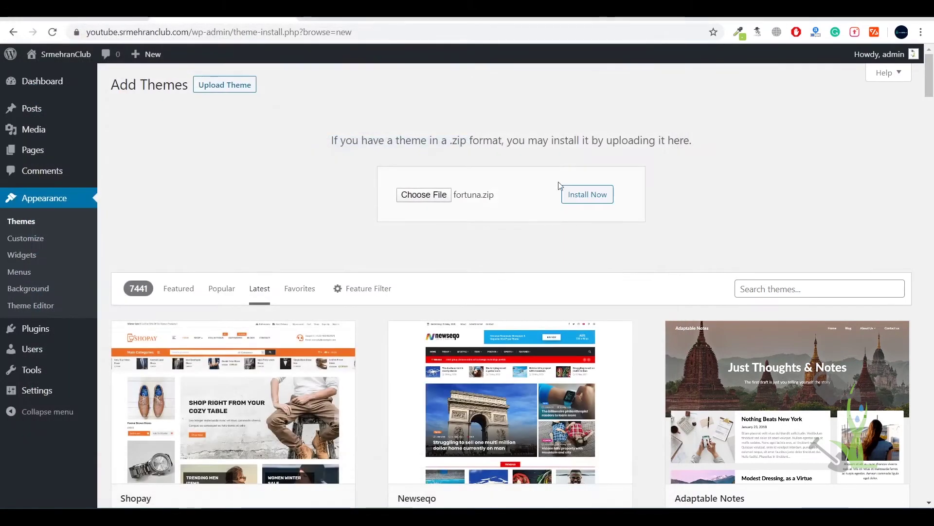
left_click(605, 199)
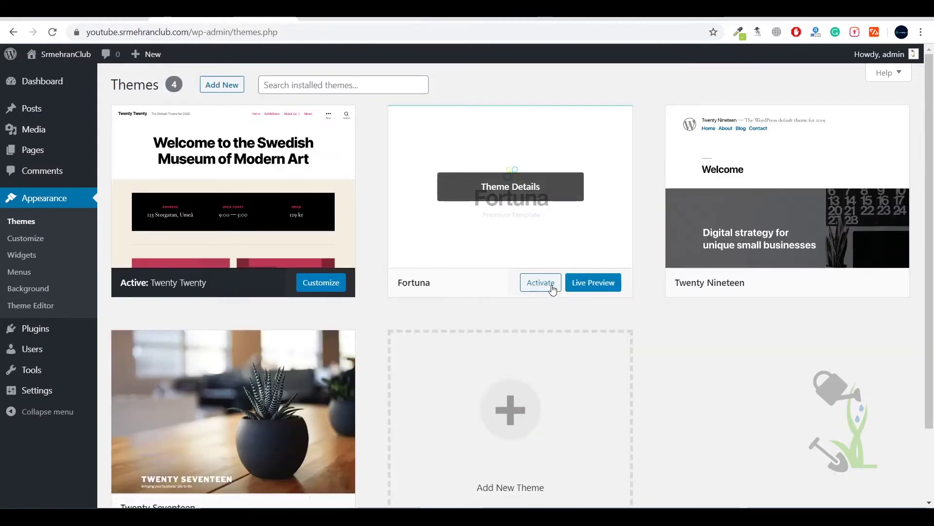
left_click(541, 283)
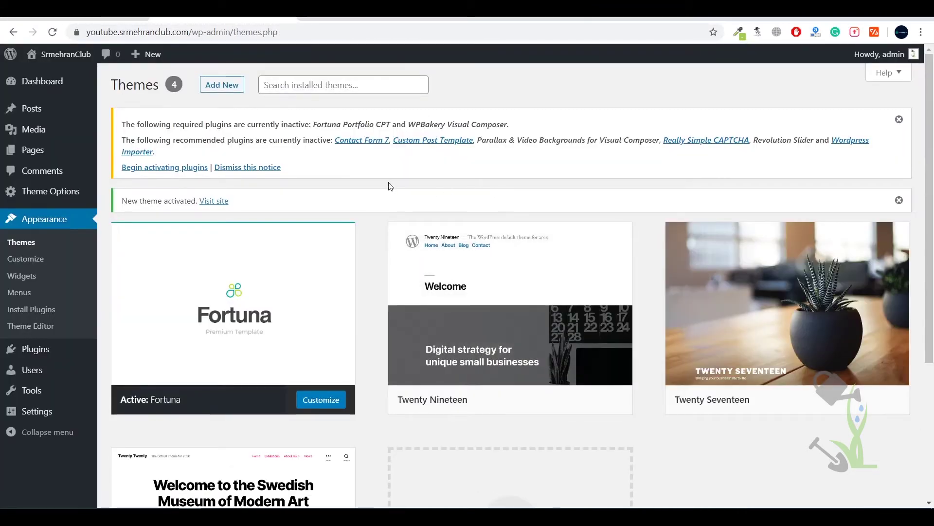
Step: Begin activating the theme's required and recommended plugins by opening the list of plugins awaiting activation
left_click_drag(390, 177, 298, 168)
left_click(115, 130)
left_click(301, 171)
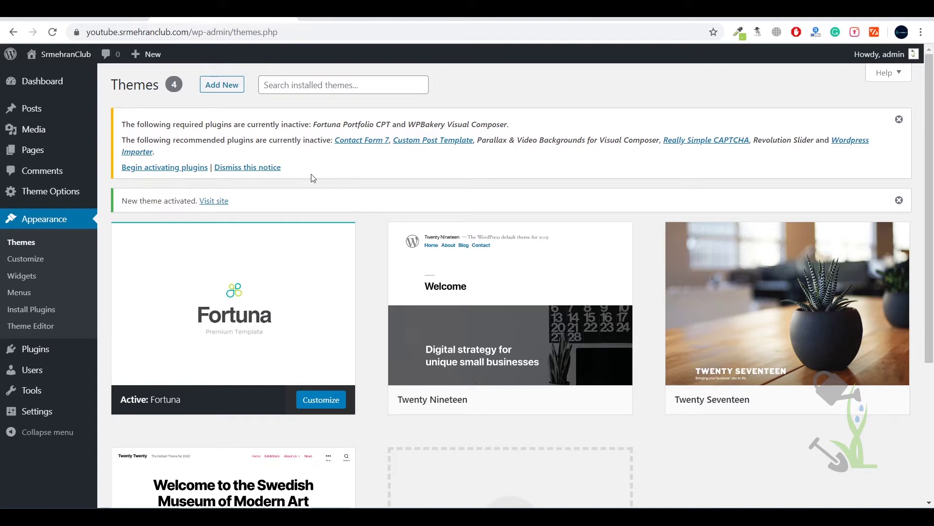
left_click_drag(306, 175, 177, 156)
left_click(171, 175)
left_click(194, 168)
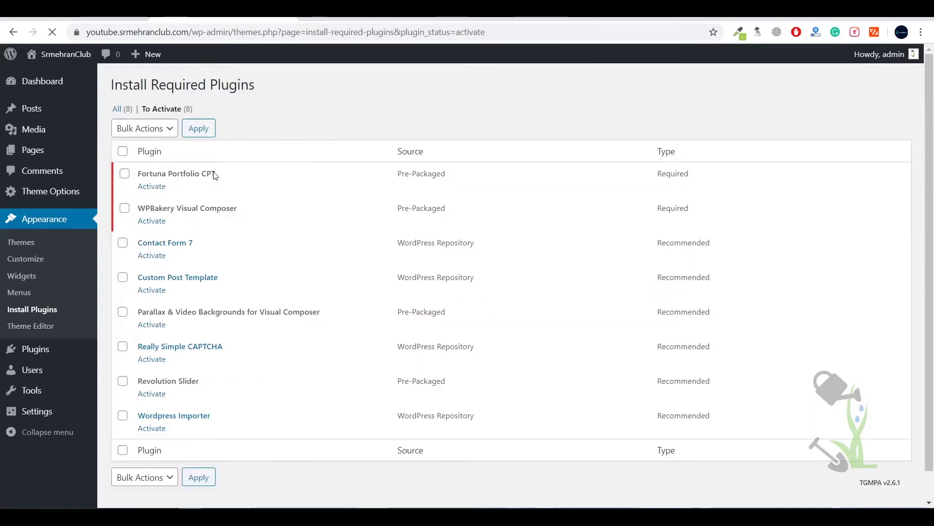
left_click(123, 151)
left_click(130, 130)
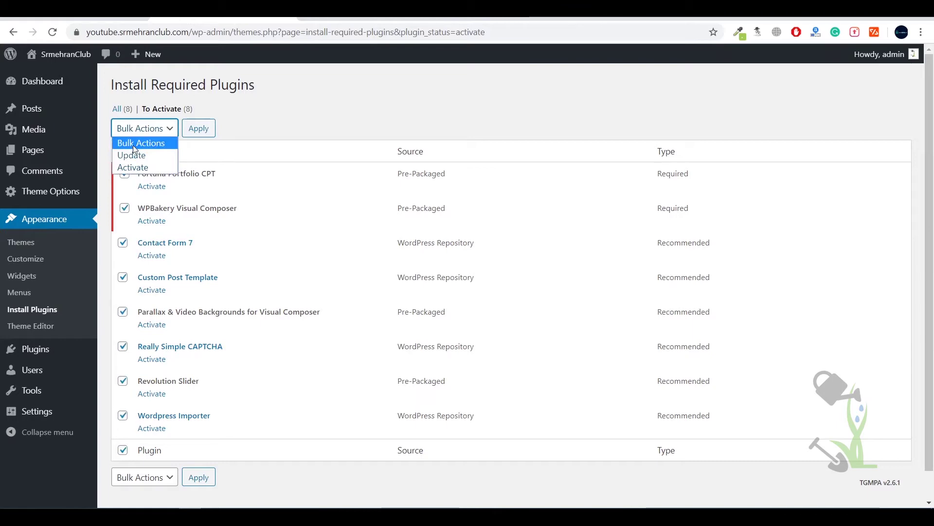
left_click(230, 130)
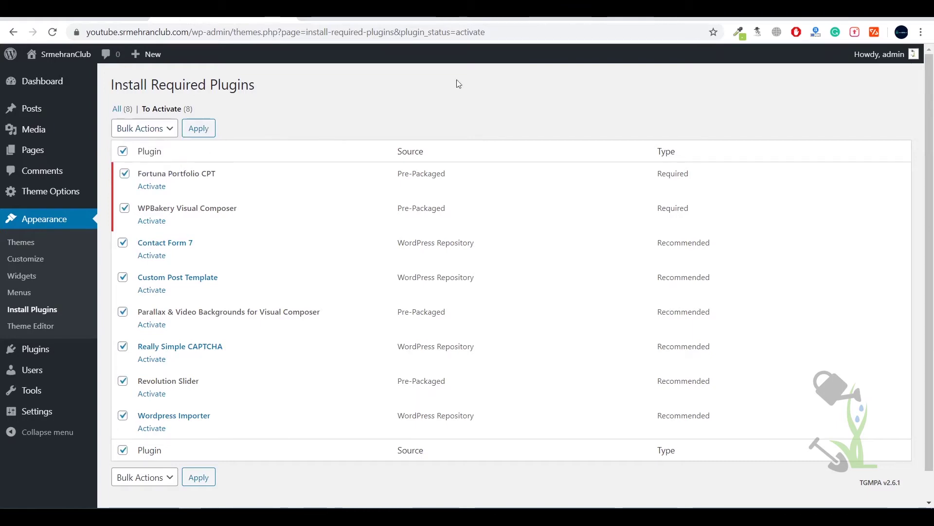
Step: Open the installed plugins list, select all plugins, and activate them in bulk
left_click(33, 352)
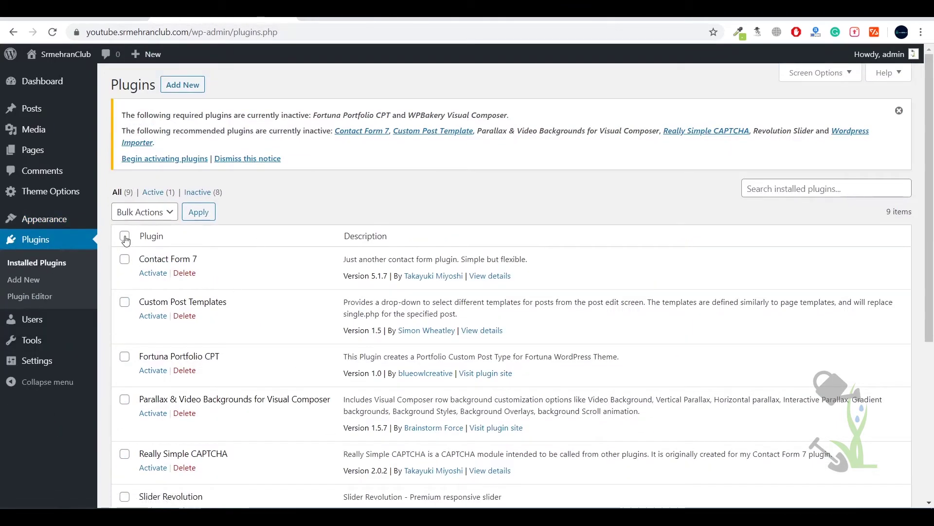
left_click(125, 236)
left_click(158, 212)
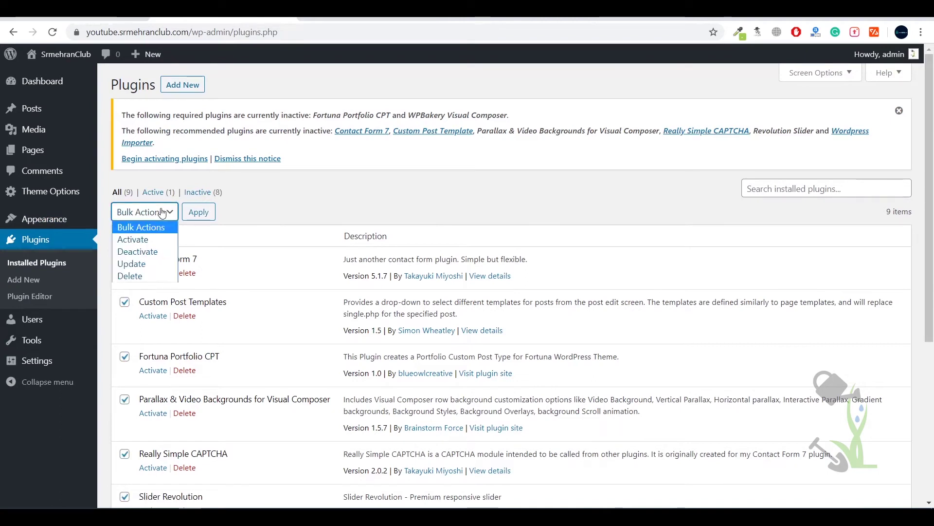
left_click(147, 240)
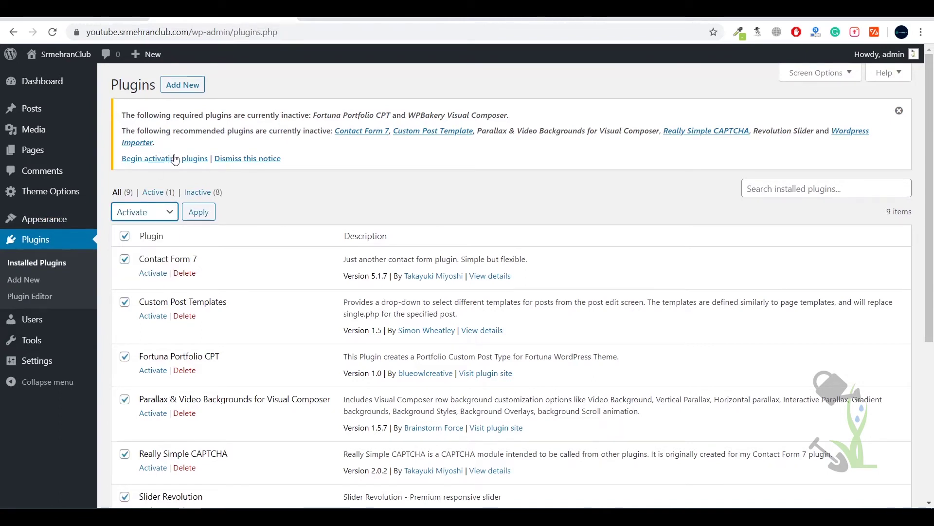
left_click(199, 212)
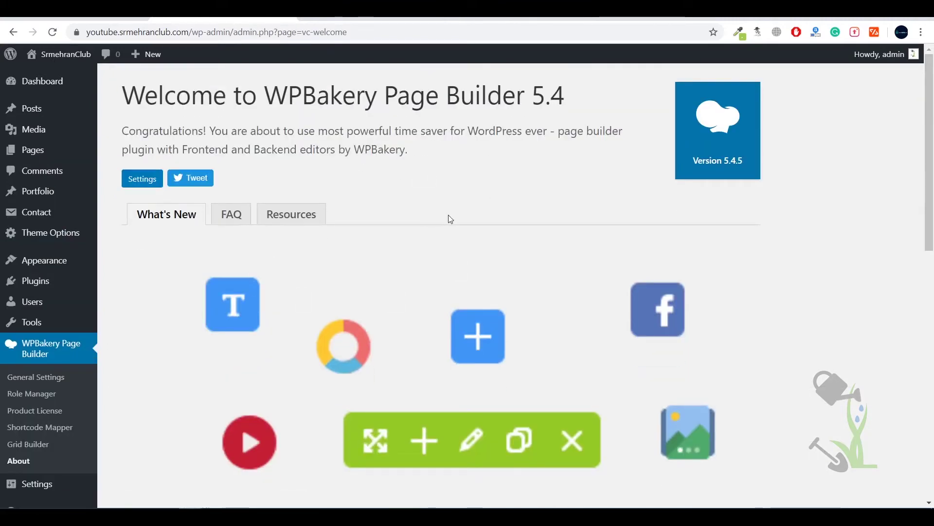
Step: Review the site's front page down to the footer and look through the WPBakery Page Builder welcome page
left_click(41, 79)
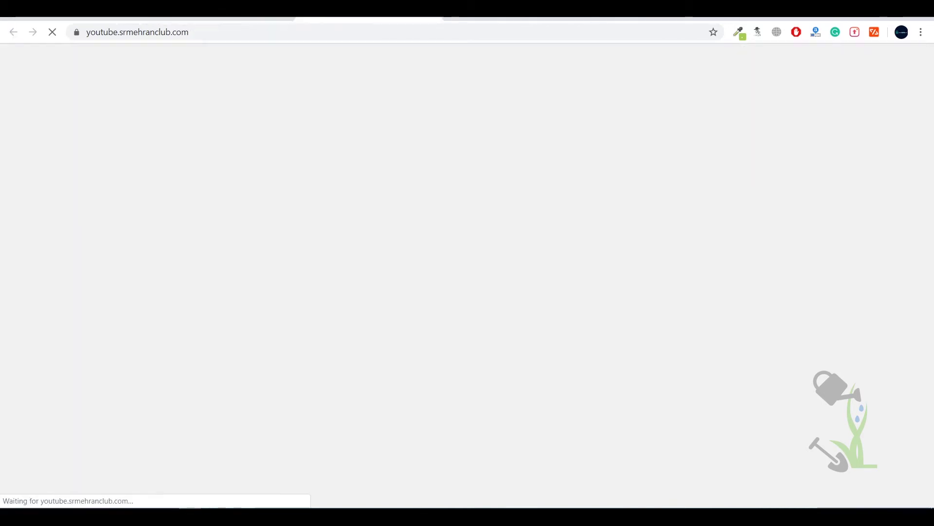
scroll(580, 434, "down", 3)
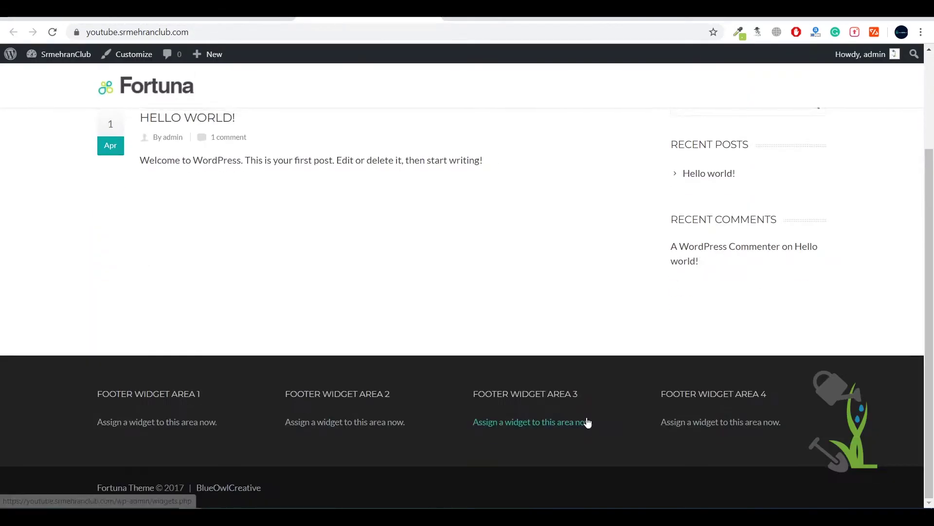
scroll(586, 422, "up", 3)
key("alt+Left")
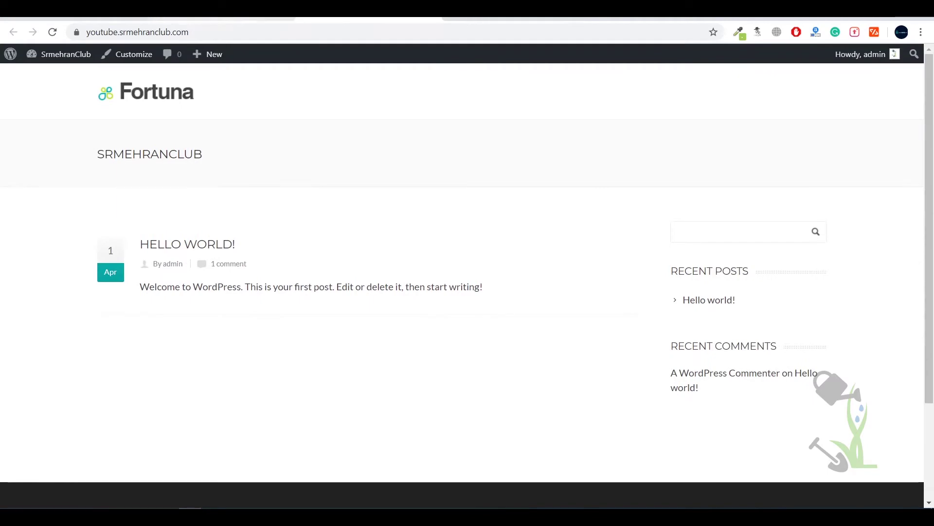
scroll(346, 212, "down", 10)
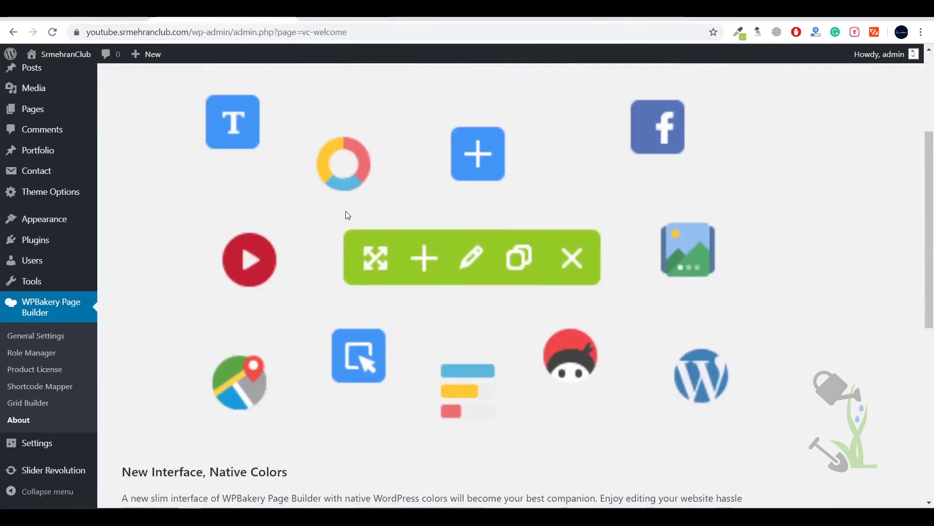
scroll(346, 213, "down", 2)
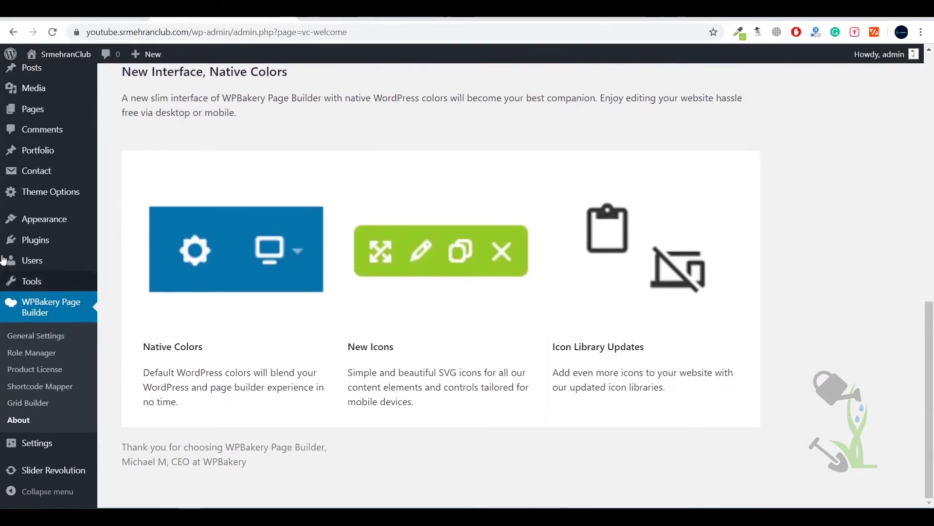
Step: Check the installed plugins list for active plugins and locate the WordPress Importer entry
mouse_move(2, 242)
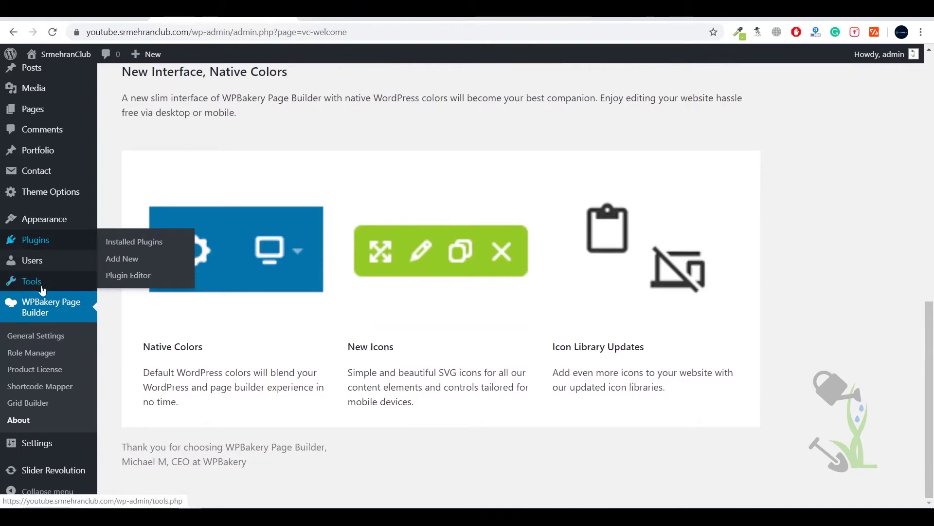
left_click(139, 244)
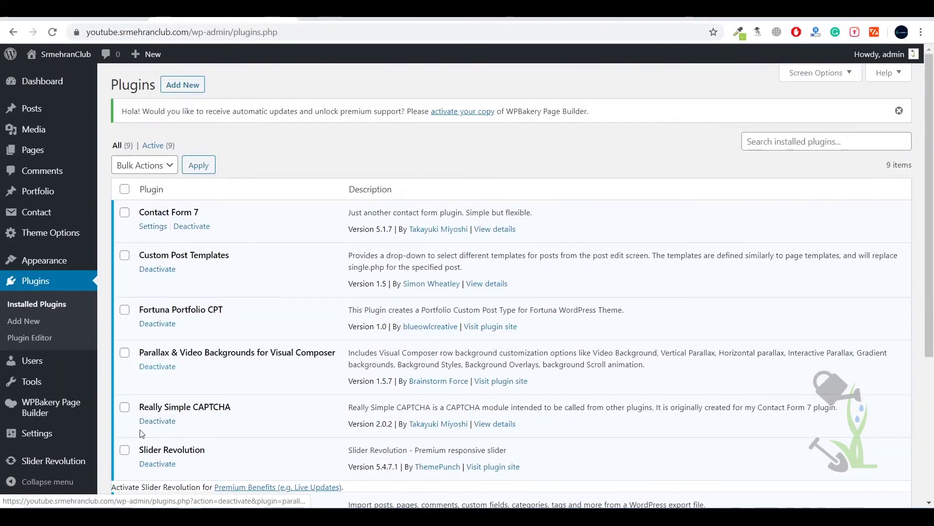
scroll(141, 434, "down", 3)
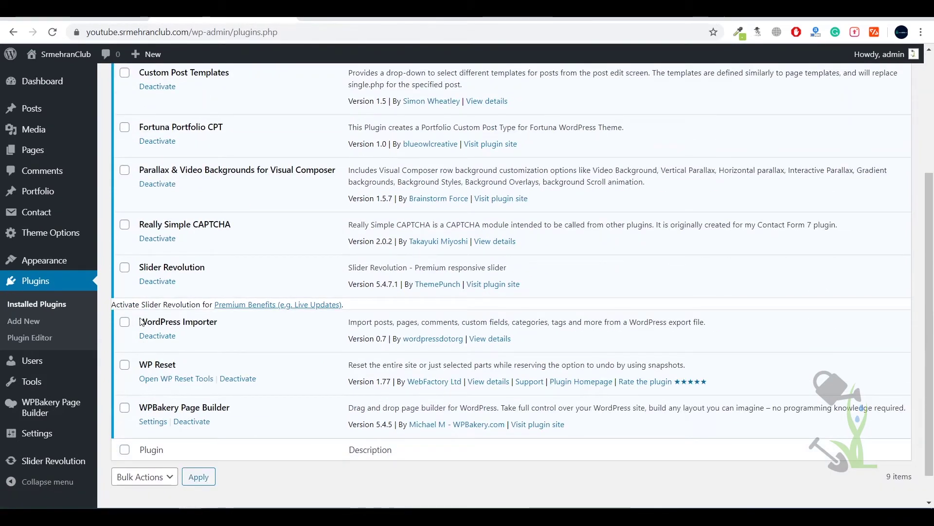
left_click_drag(140, 321, 218, 322)
triple_click(196, 319)
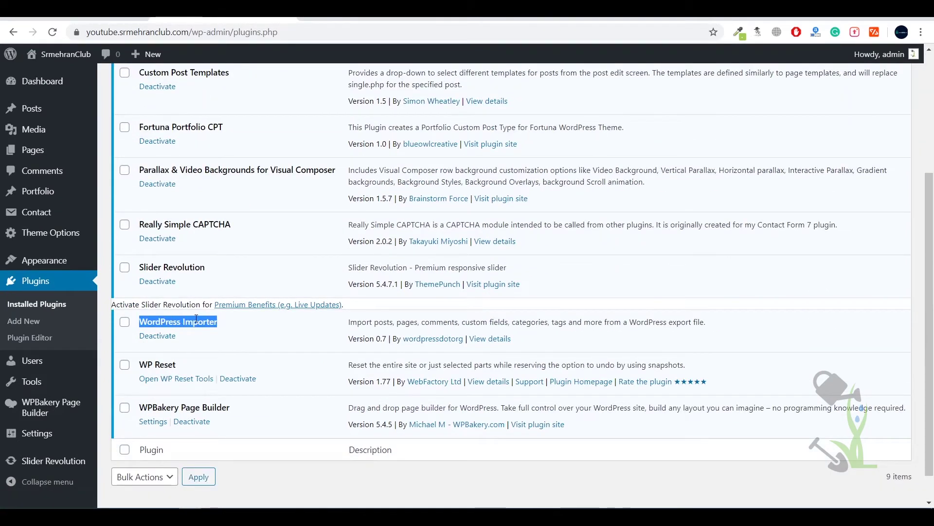
left_click(174, 321)
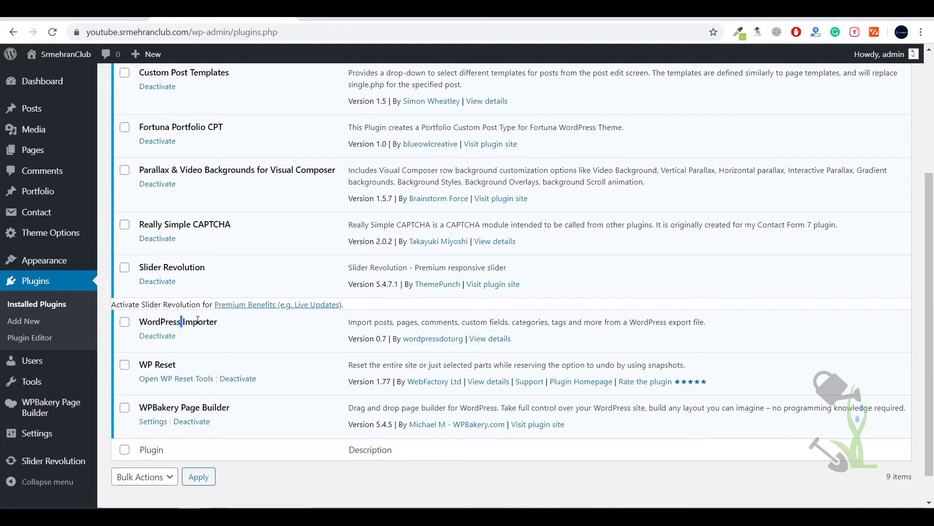
double_click(198, 321)
Step: Run the WordPress importer and upload fortuna.wordpress.2016-02-02.xml from the DemoData folder
mouse_move(73, 382)
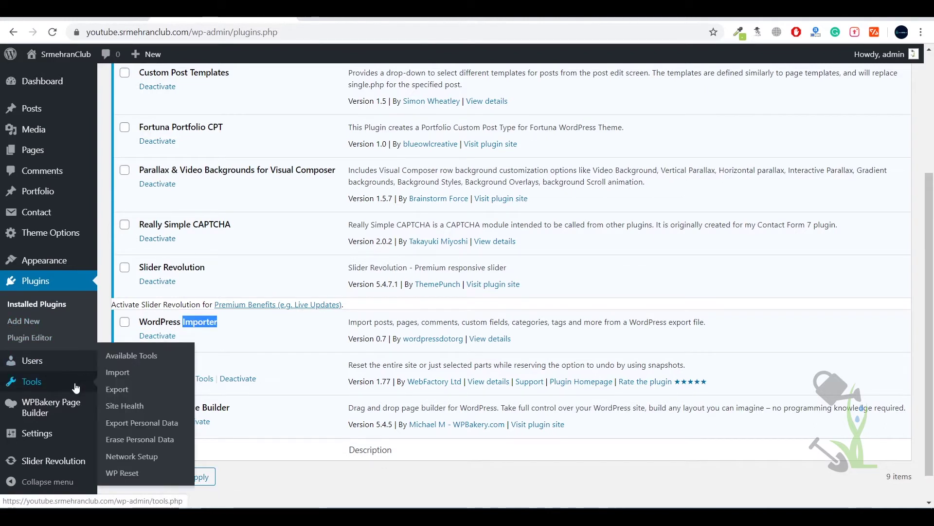
left_click(116, 373)
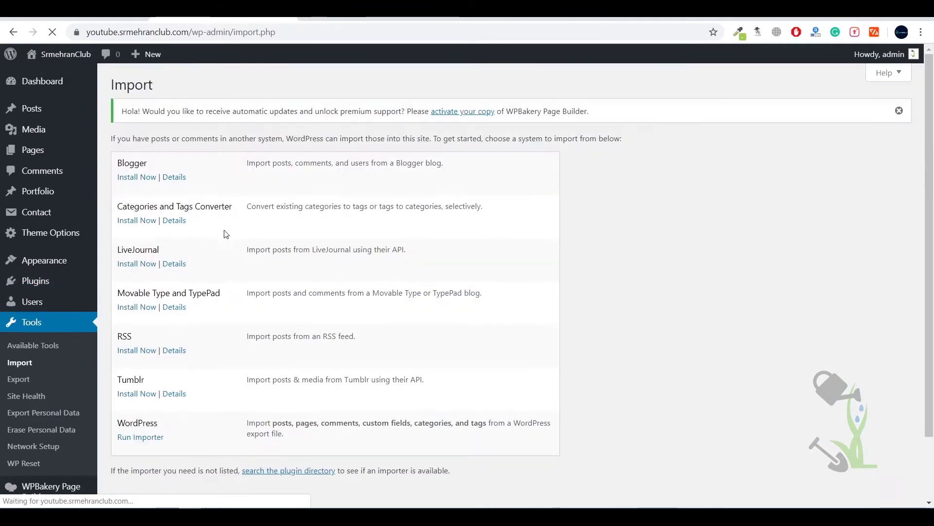
left_click(131, 438)
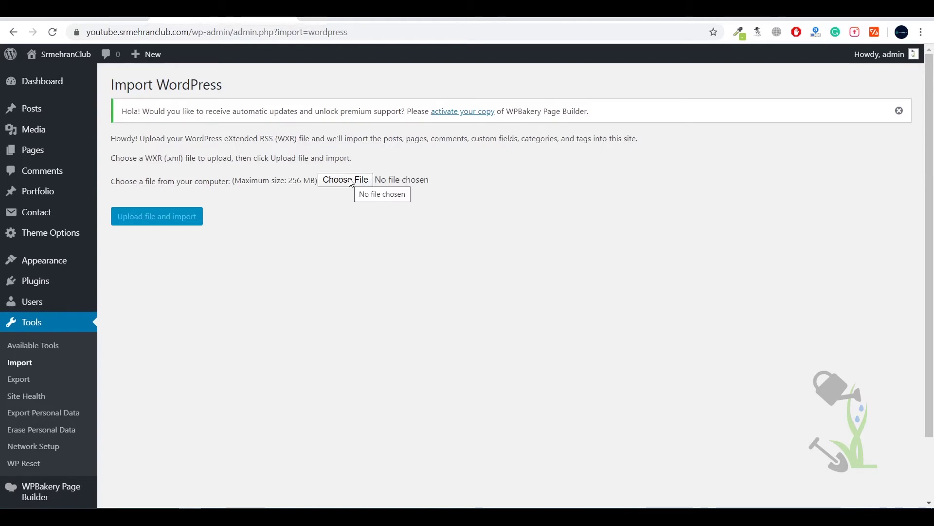
left_click(350, 183)
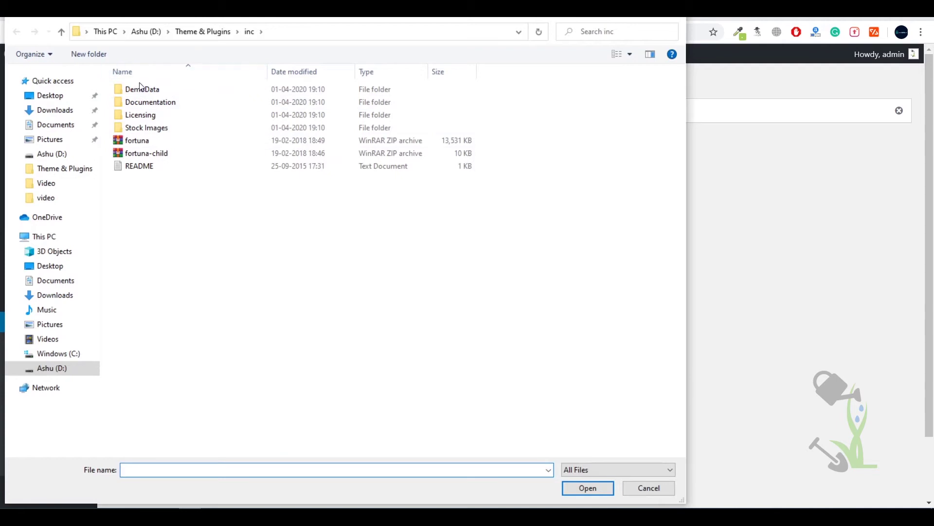
double_click(141, 89)
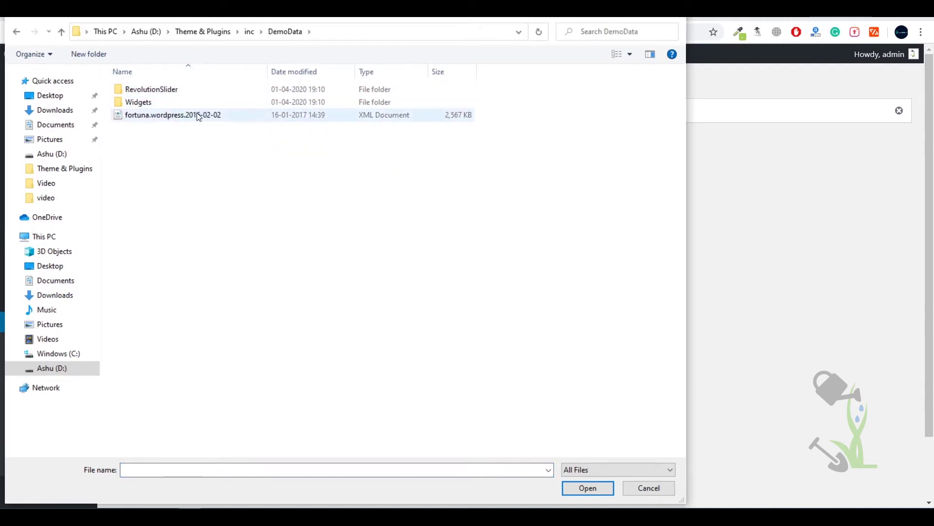
left_click(198, 118)
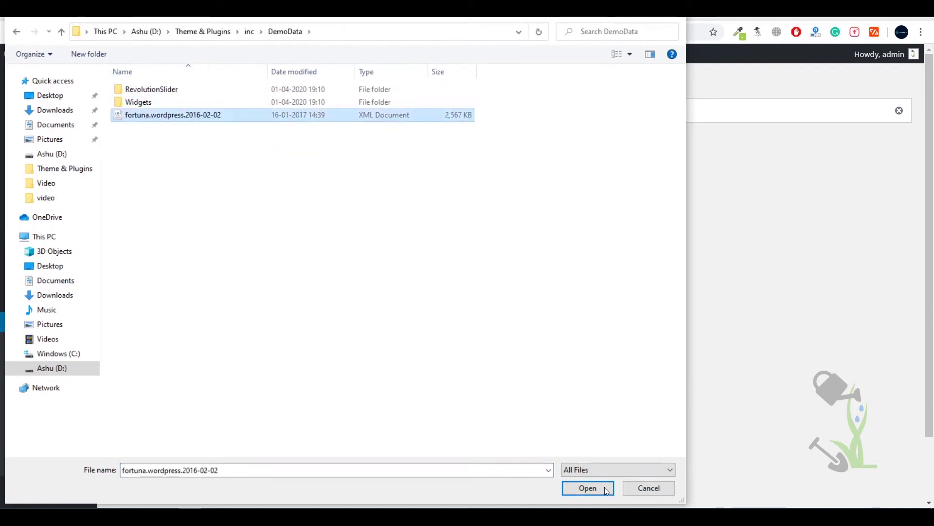
left_click(588, 487)
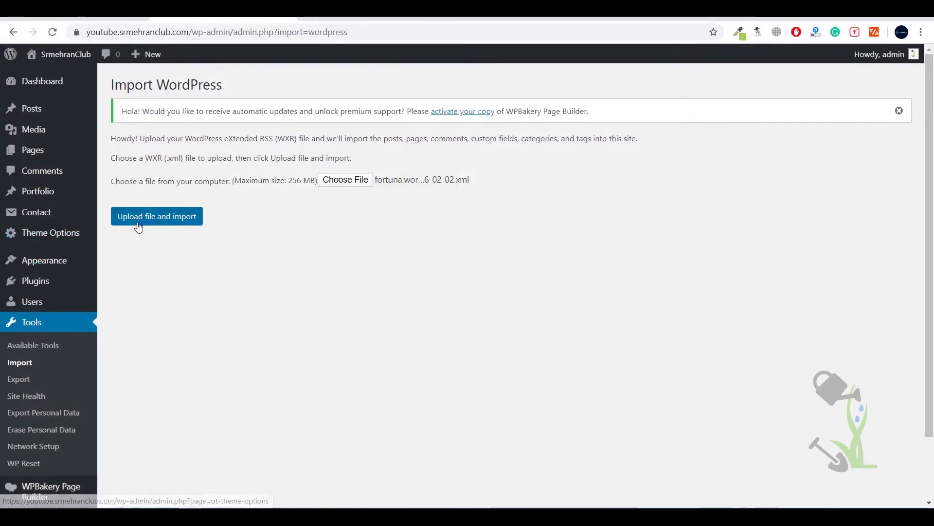
left_click(168, 215)
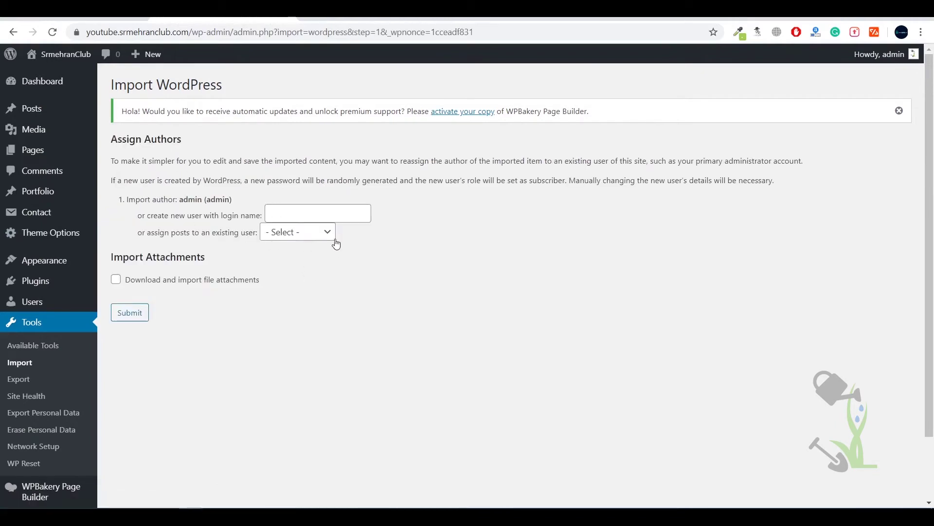
Step: Assign the imported posts to the existing admin user, include downloading file attachments, and submit the import
left_click(319, 236)
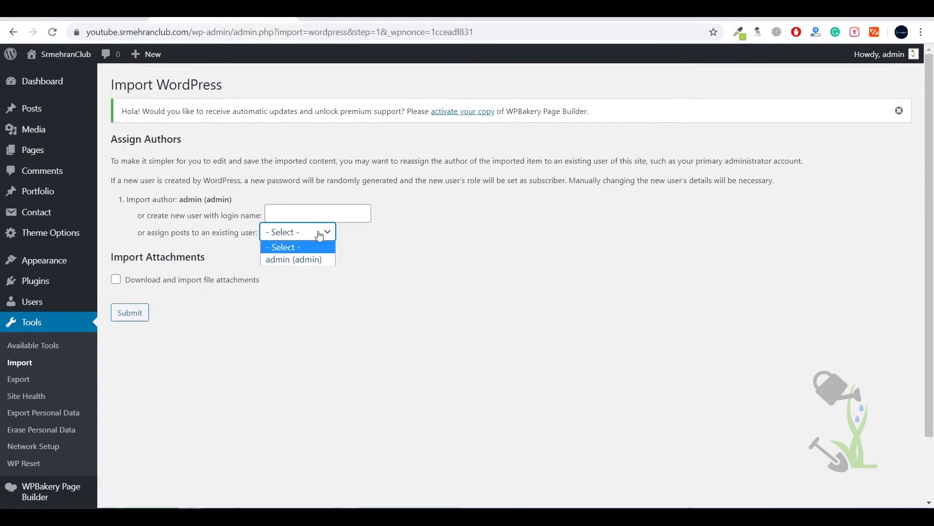
left_click(325, 259)
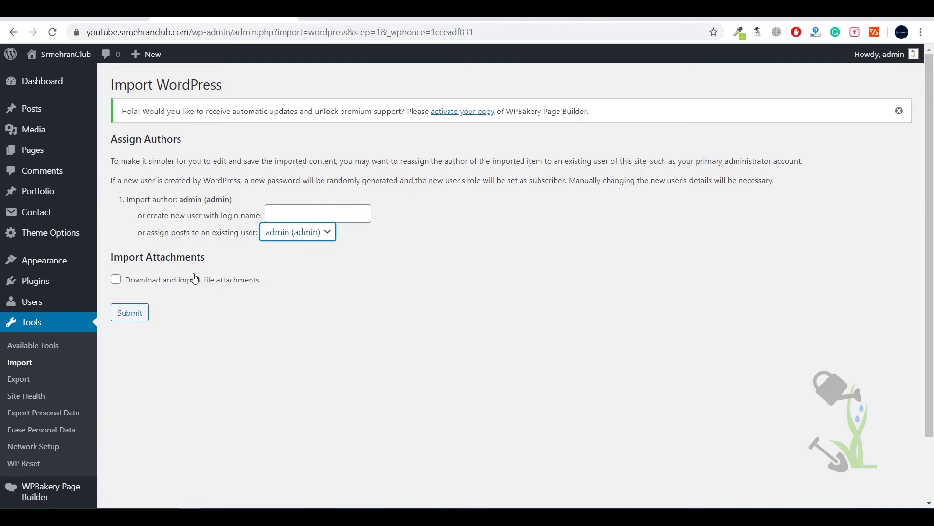
left_click(174, 283)
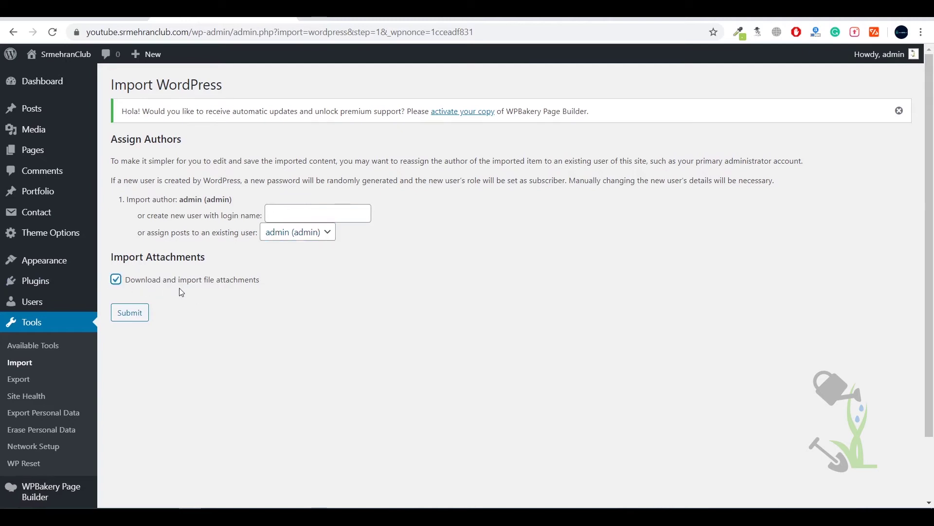
left_click(134, 317)
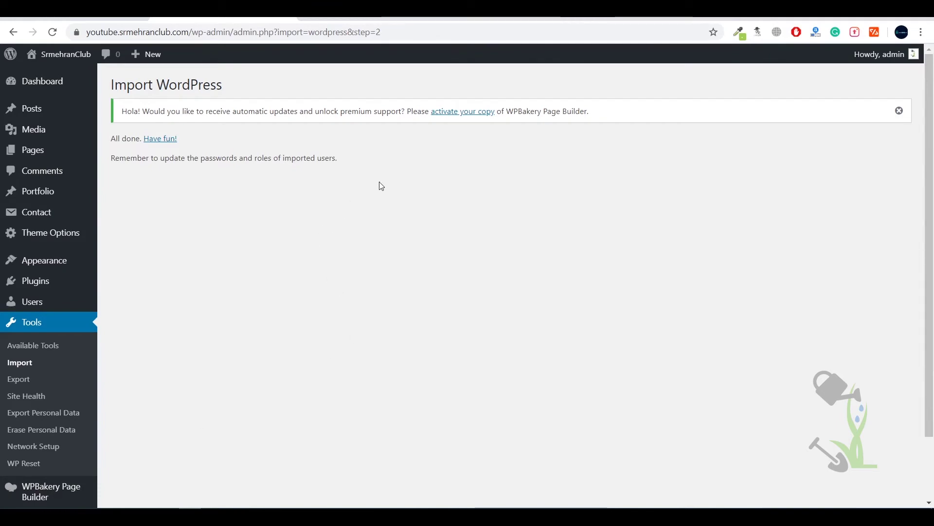
left_click_drag(358, 170, 126, 166)
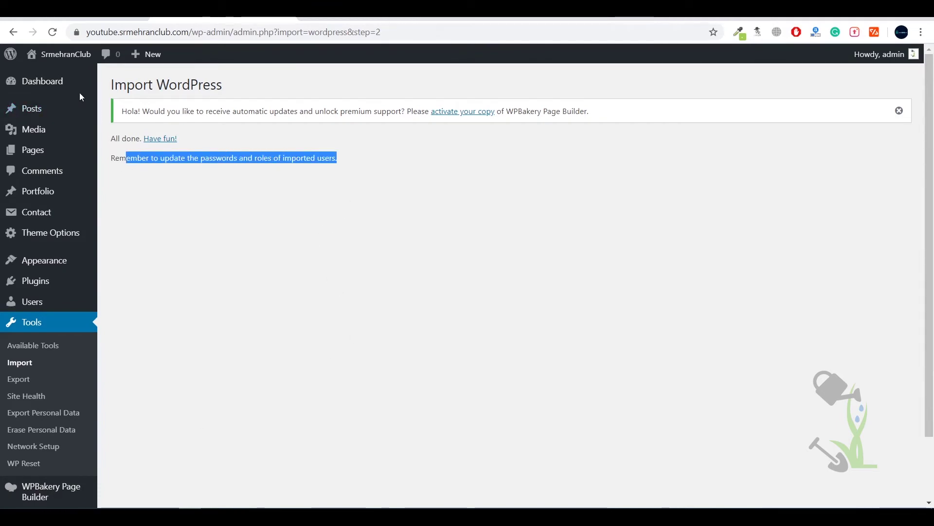
Step: View the site's front page to check the imported demo posts
left_click(68, 74)
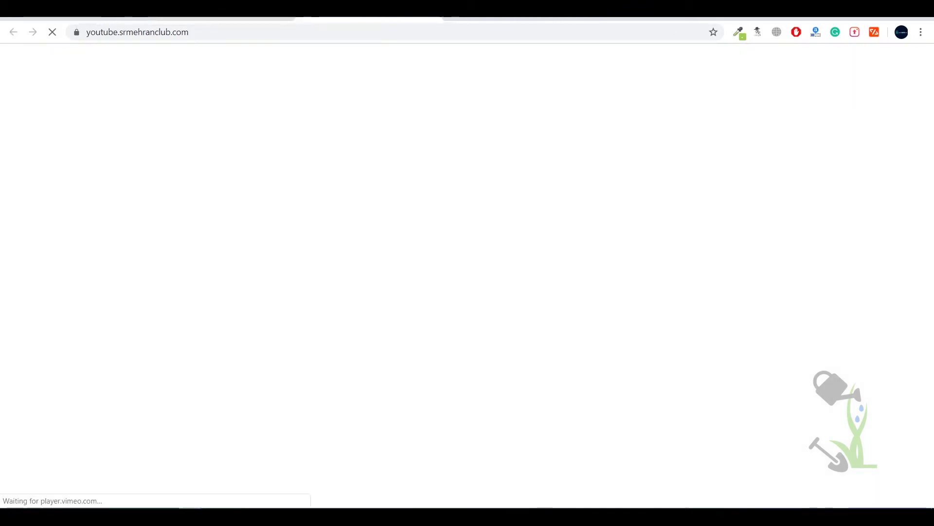
scroll(649, 384, "down", 15)
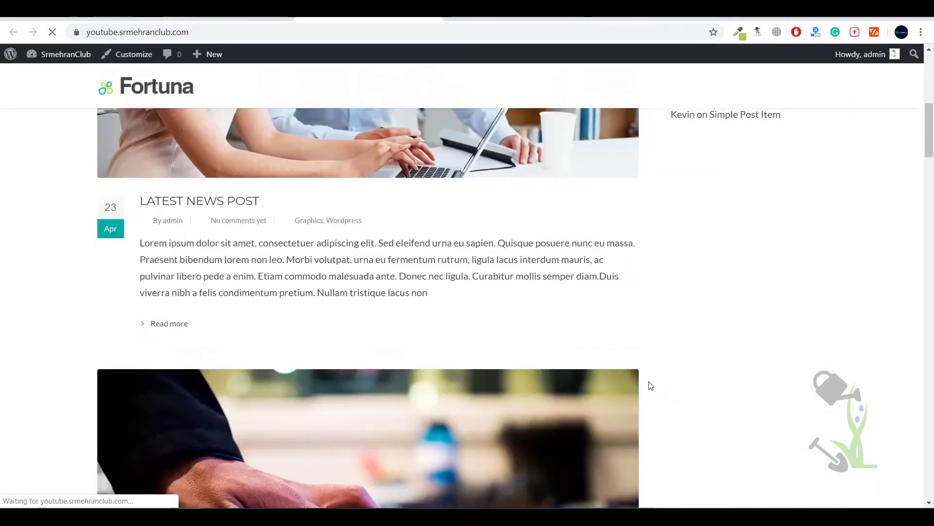
scroll(650, 384, "up", 15)
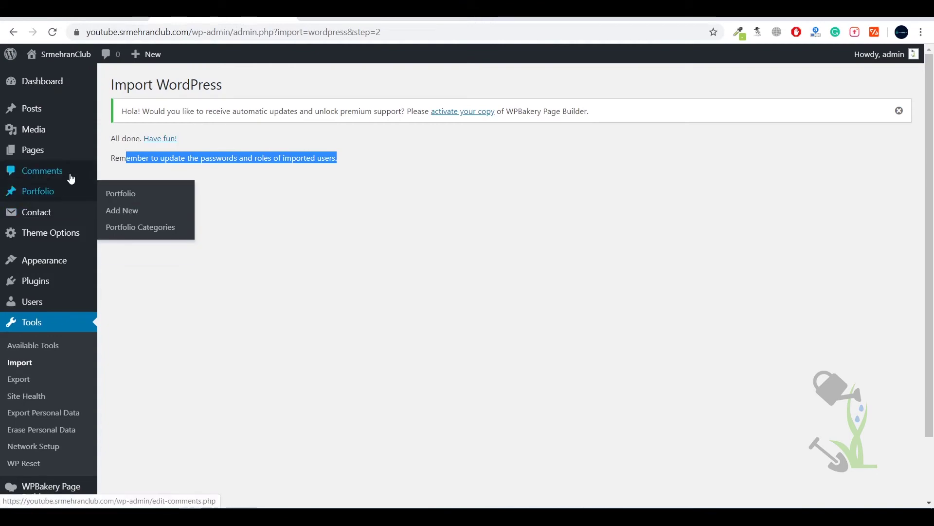
Step: Open the list of all pages and review the imported pages and their status counts
left_click(117, 150)
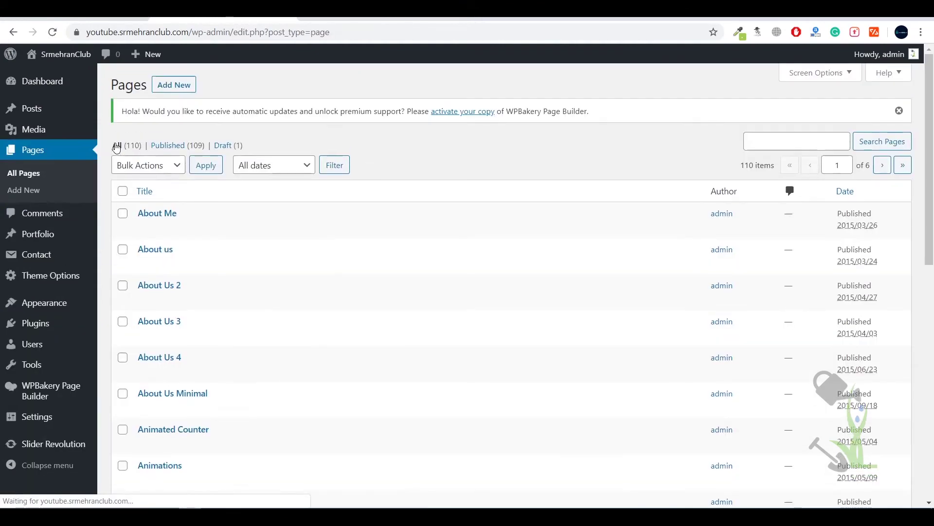
scroll(269, 204, "down", 6)
scroll(275, 205, "up", 5)
scroll(275, 205, "up", 1)
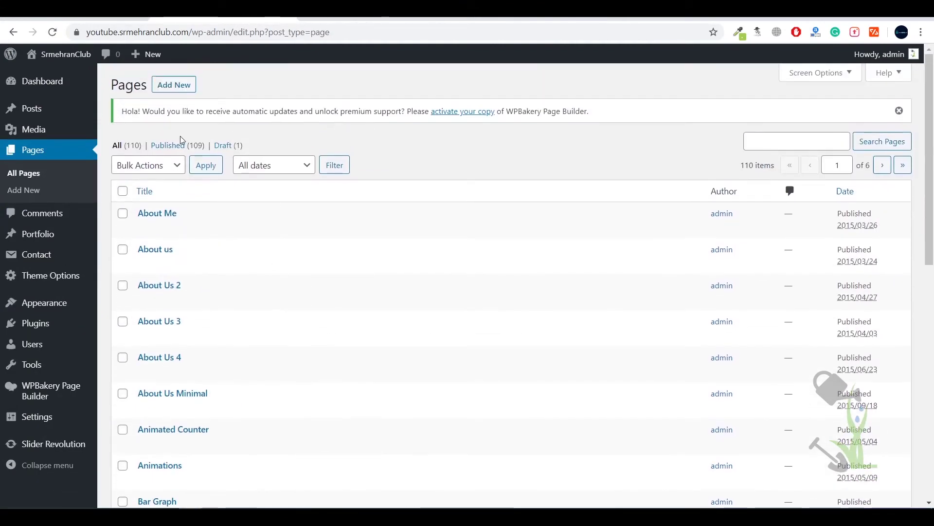
left_click_drag(187, 139, 292, 173)
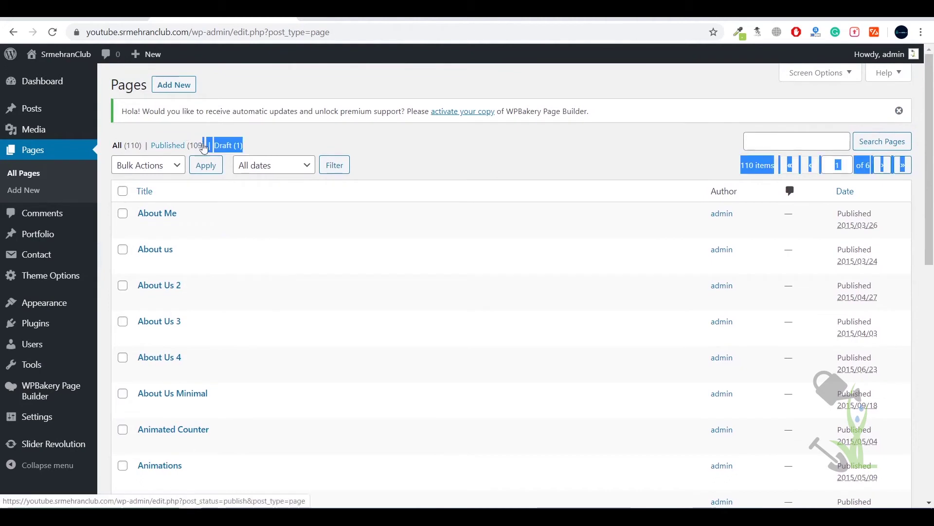
Step: View the imported About Me page on the site and review its layout from header to footer
left_click(231, 228)
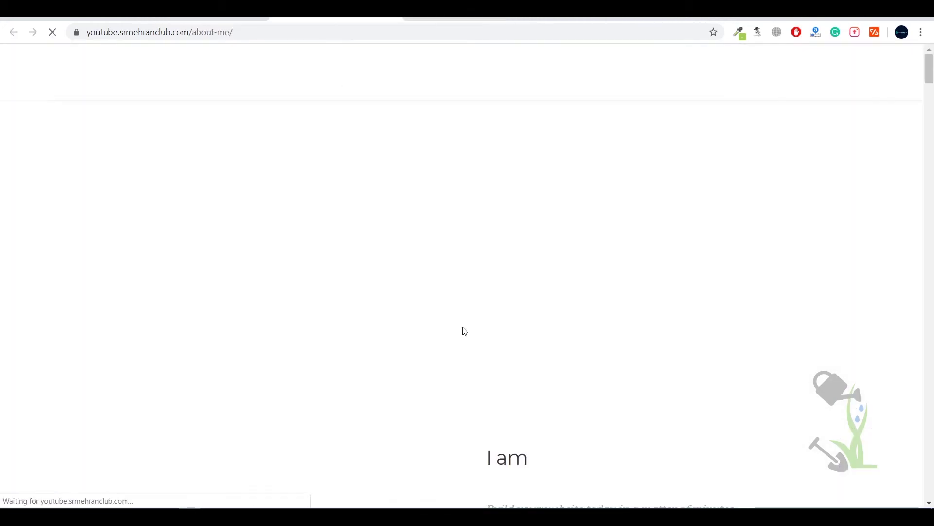
scroll(397, 360, "down", 6)
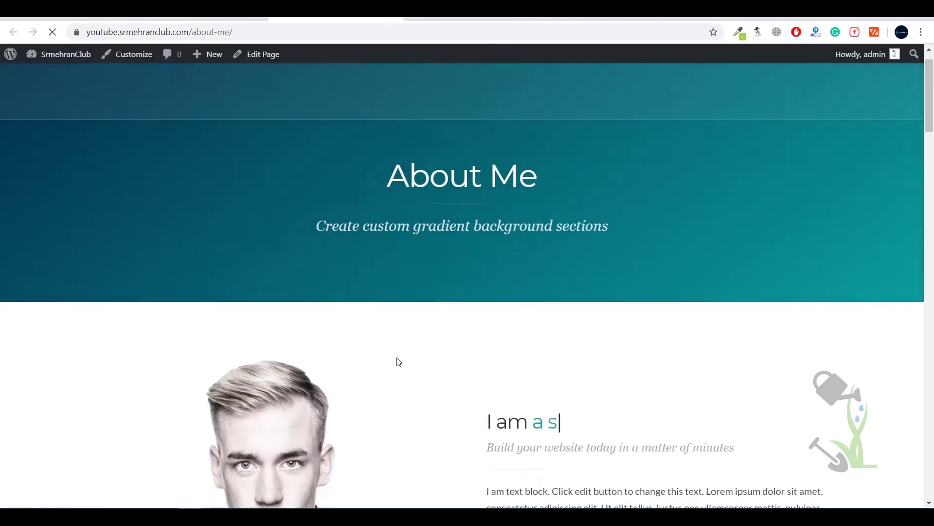
scroll(399, 361, "up", 6)
scroll(399, 360, "down", 12)
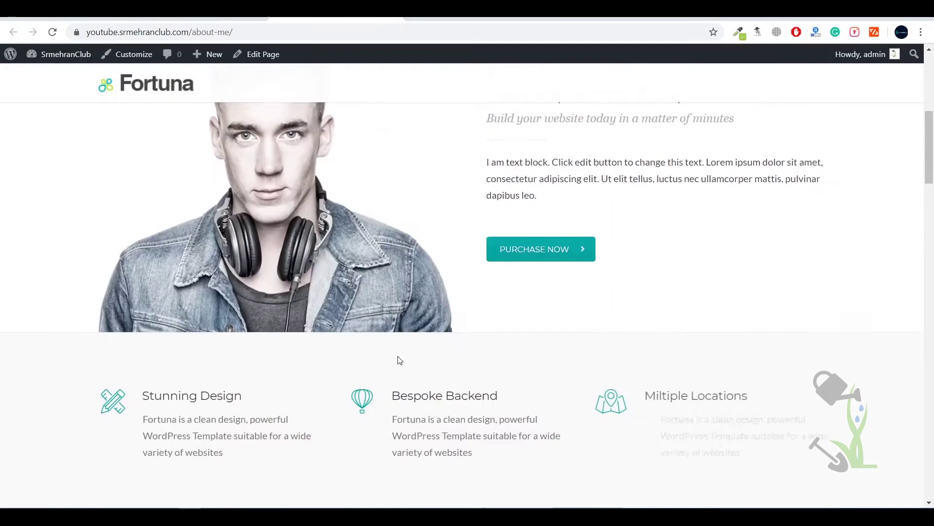
scroll(399, 360, "down", 7)
scroll(399, 360, "up", 15)
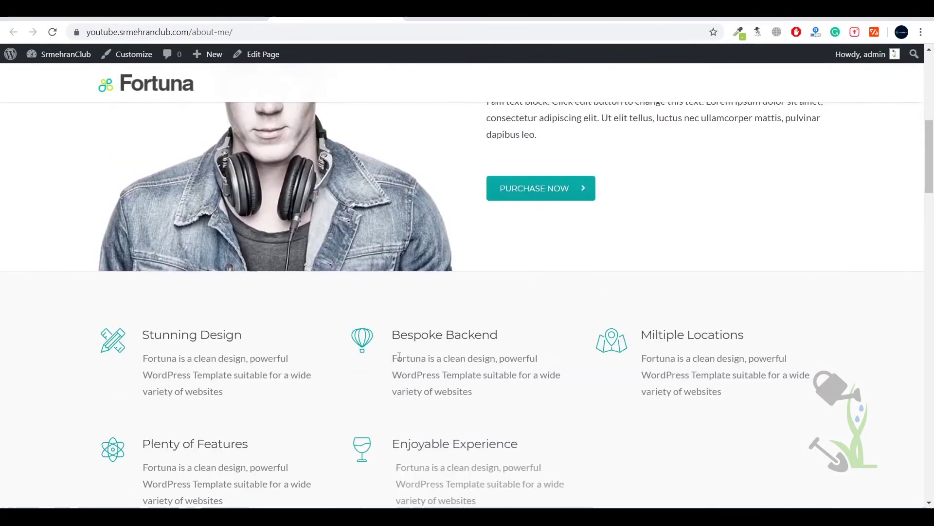
scroll(399, 360, "down", 6)
scroll(399, 360, "up", 2)
scroll(399, 360, "down", 15)
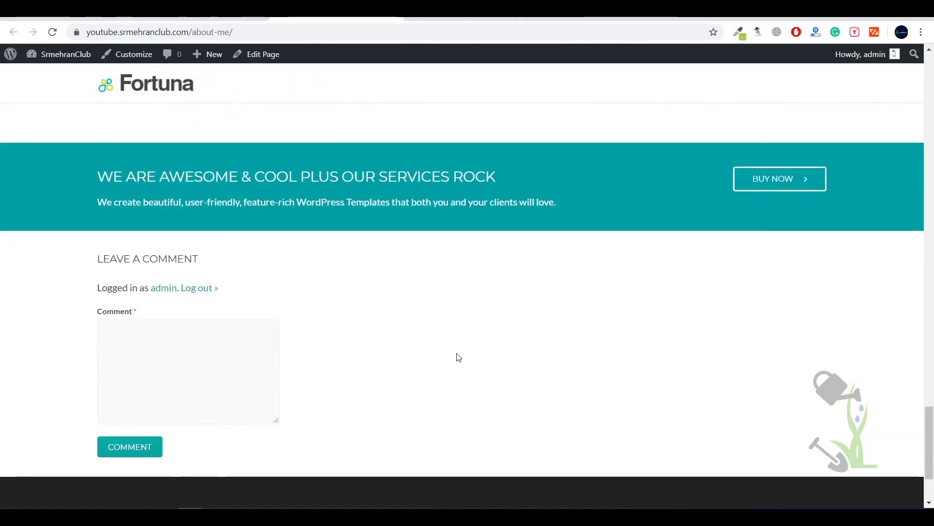
scroll(458, 356, "down", 3)
scroll(453, 353, "up", 15)
Step: Inspect the About Me page in the developer tools' mobile preview, close the tools and return to the pages list
right_click(438, 319)
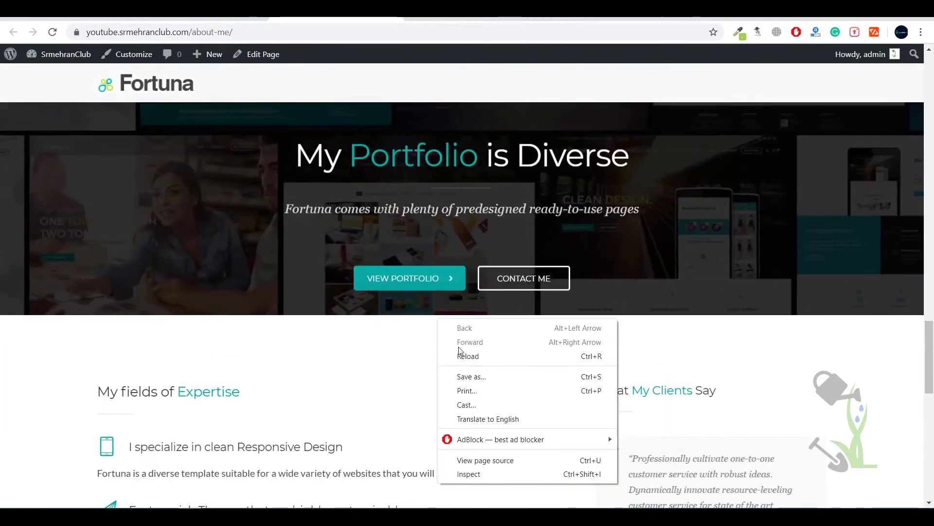
left_click(494, 473)
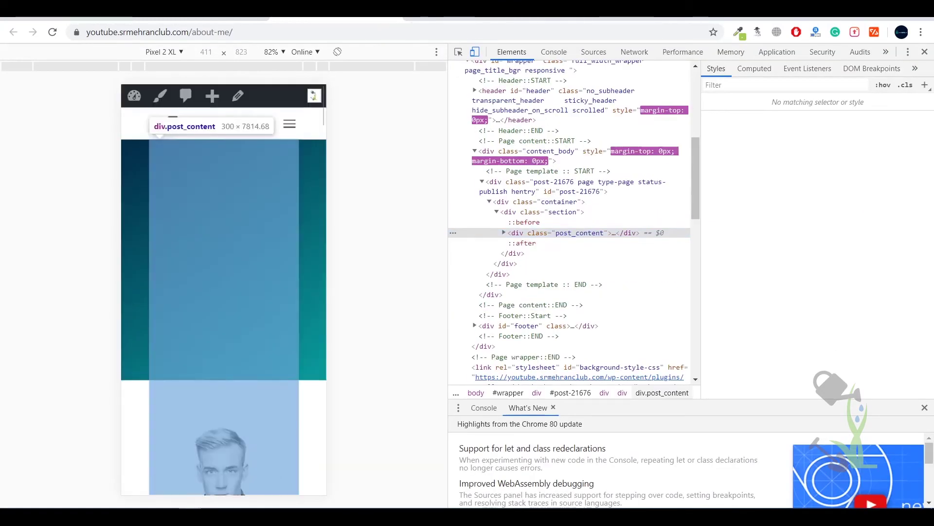
left_click(925, 52)
key("alt+Left")
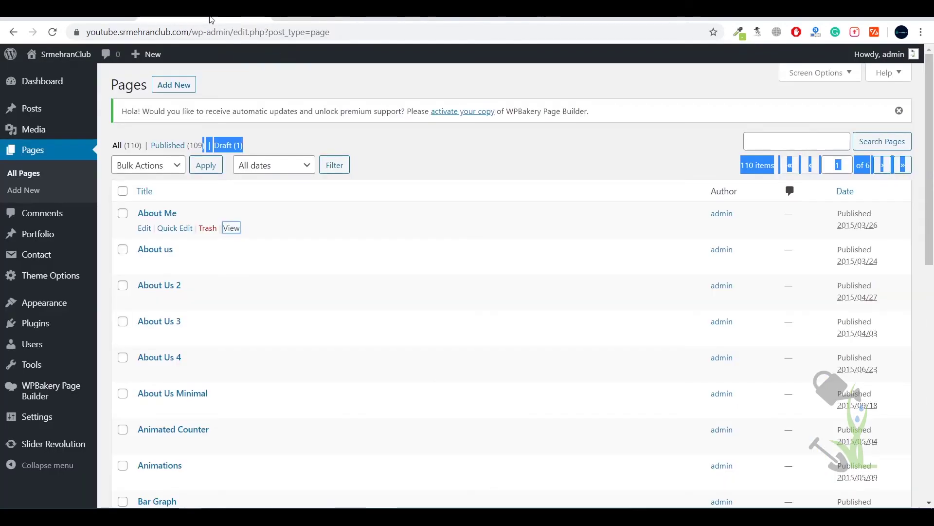
Step: View the imported Animated Counter page and check its content
scroll(377, 291, "down", 2)
left_click(231, 322)
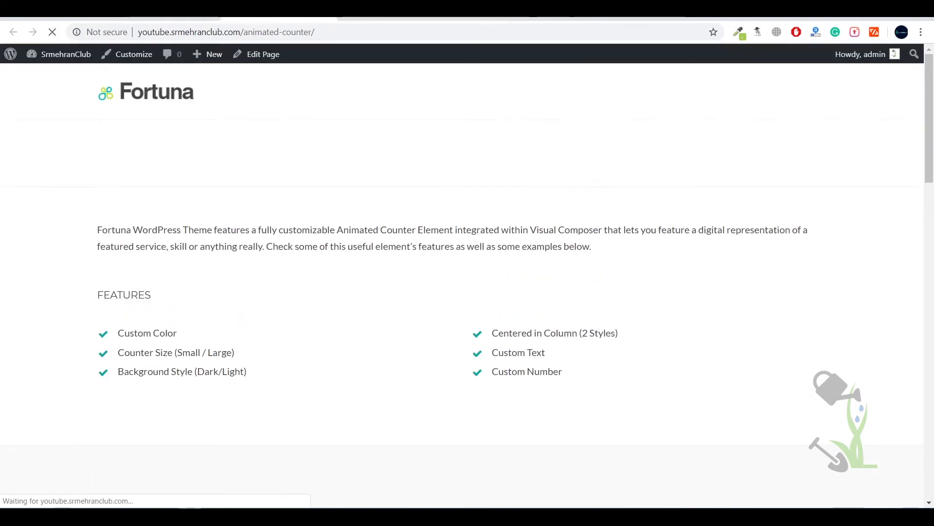
scroll(315, 288, "down", 8)
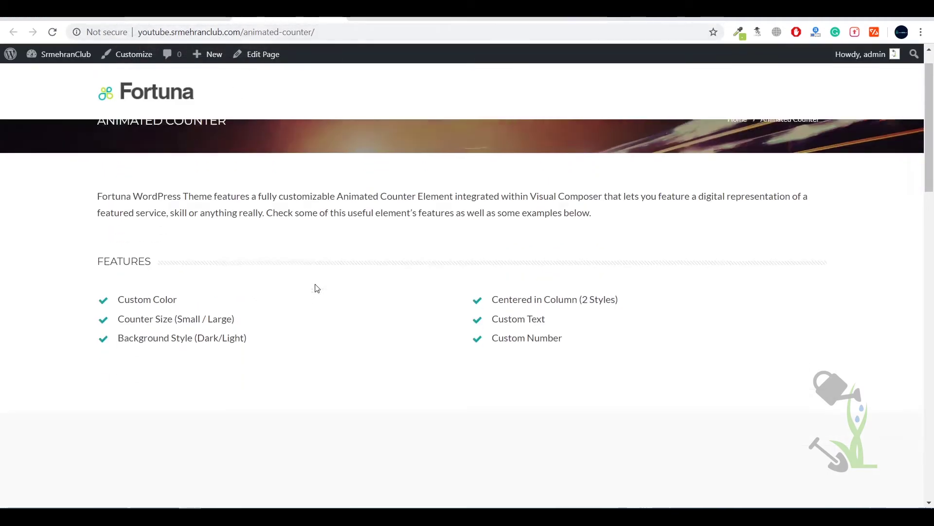
scroll(317, 279, "up", 5)
scroll(317, 273, "down", 15)
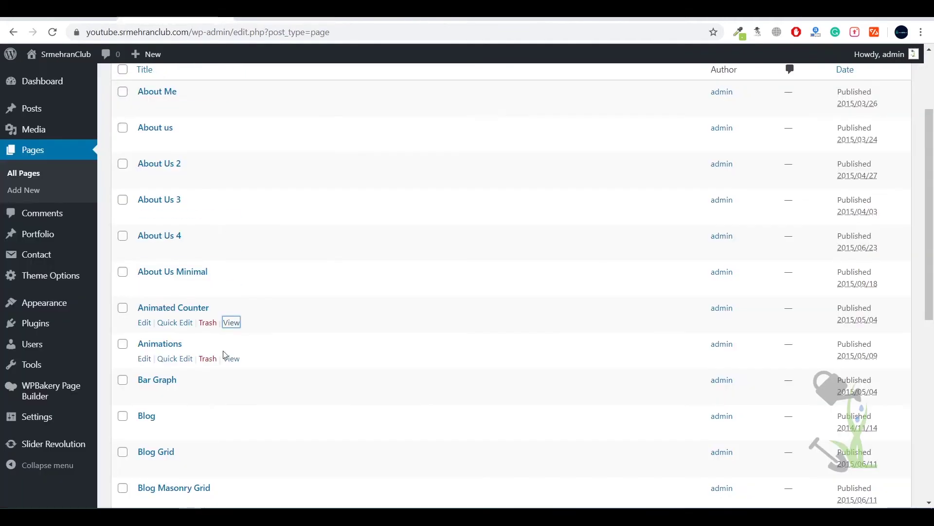
Step: Open the imported Blog and Contact pages, check their content, and return to the pages list
scroll(230, 375, "down", 5)
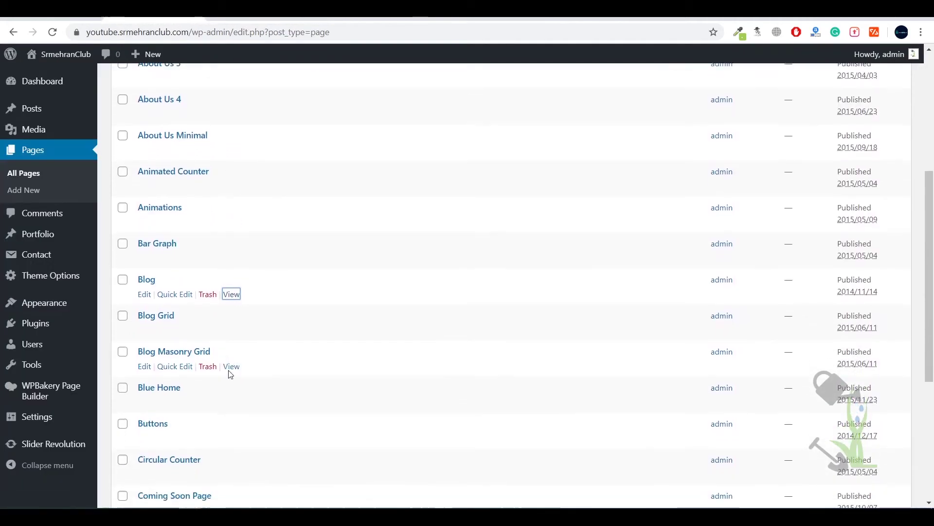
scroll(228, 366, "down", 3)
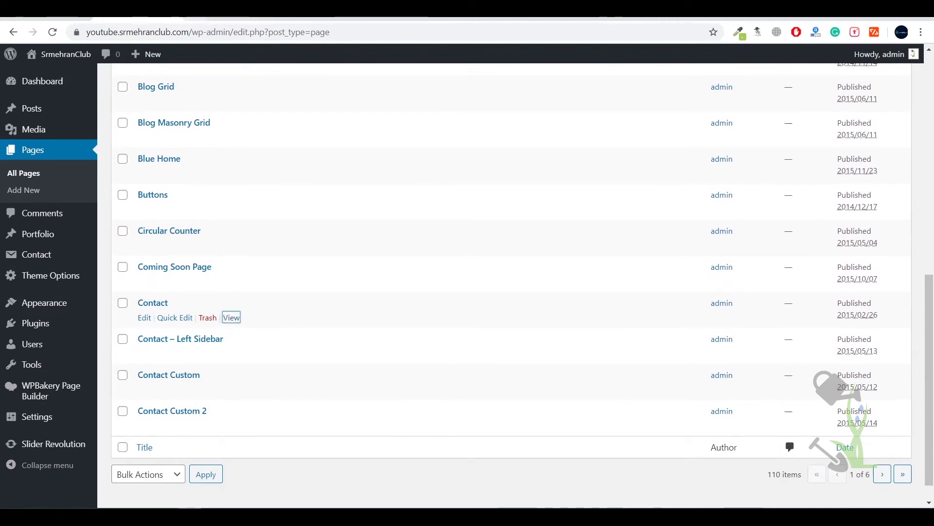
scroll(371, 354, "down", 2)
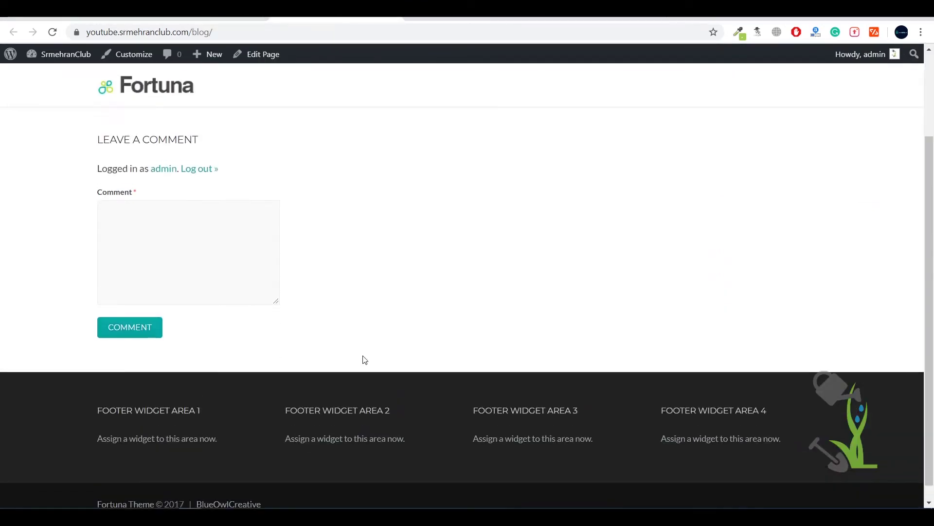
scroll(363, 358, "up", 2)
key("ctrl+Tab")
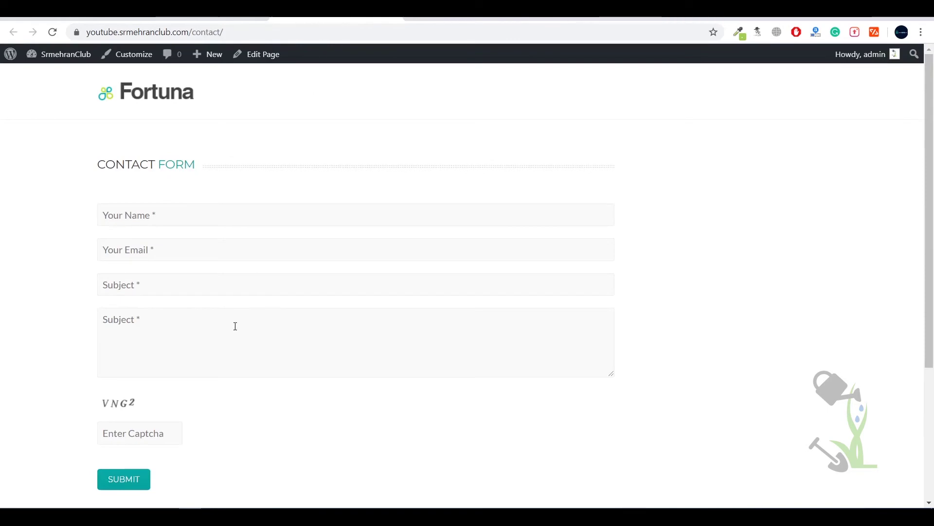
key("ctrl+Tab")
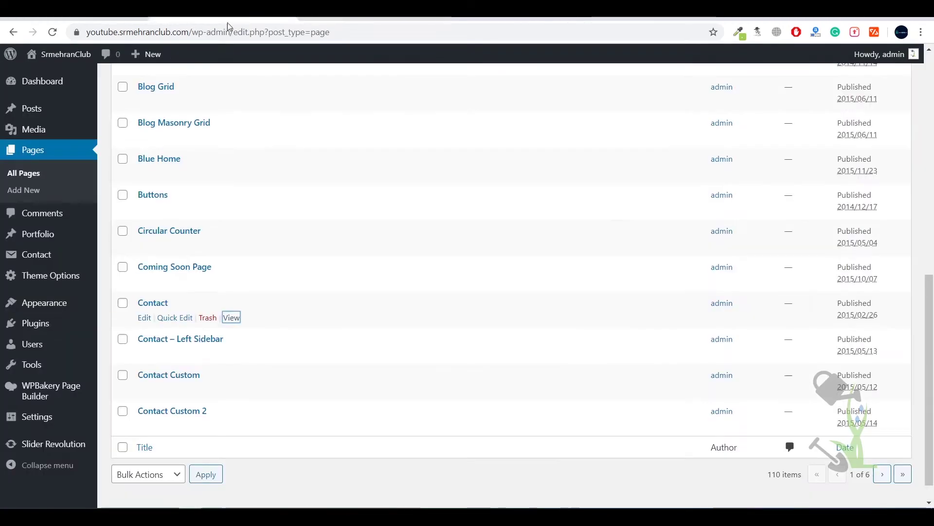
Step: Go to the second page of the pages list, view the imported Home Page and examine its sections
scroll(577, 401, "down", 1)
left_click(882, 446)
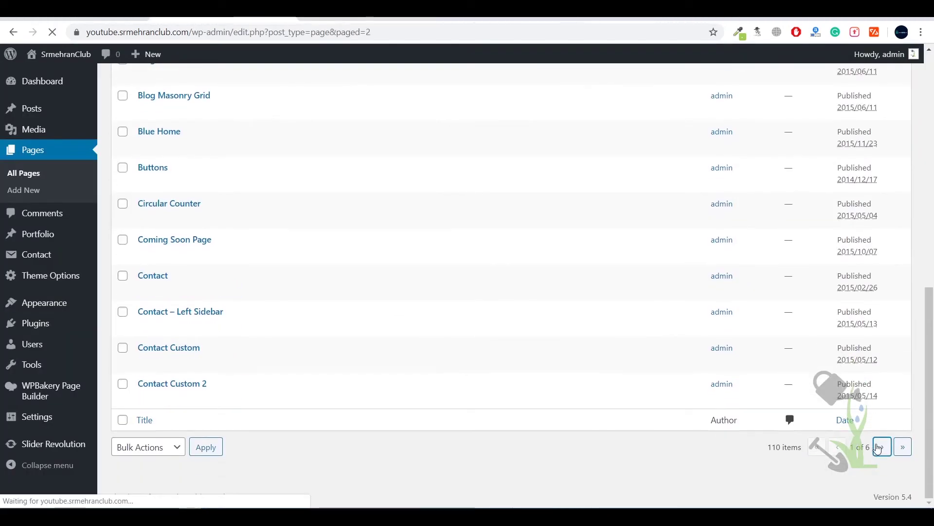
scroll(256, 378, "down", 1)
scroll(256, 379, "down", 5)
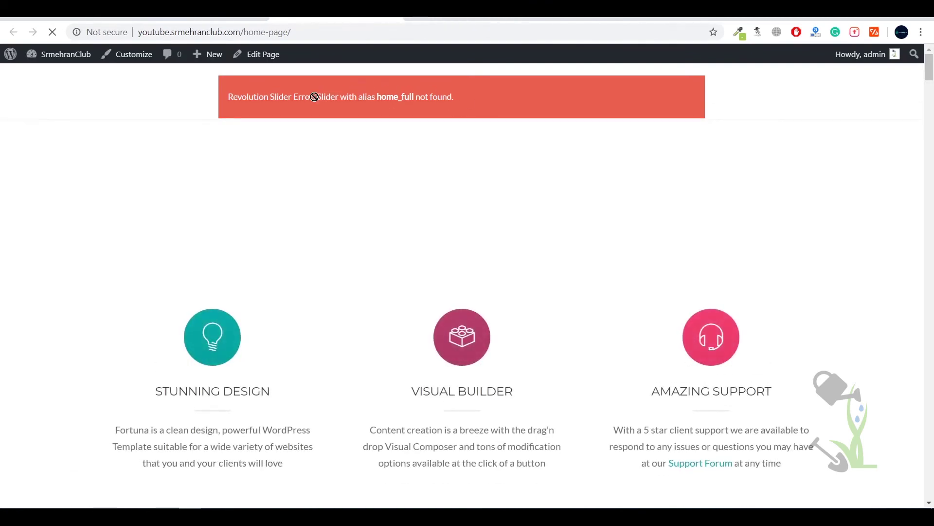
scroll(471, 225, "down", 9)
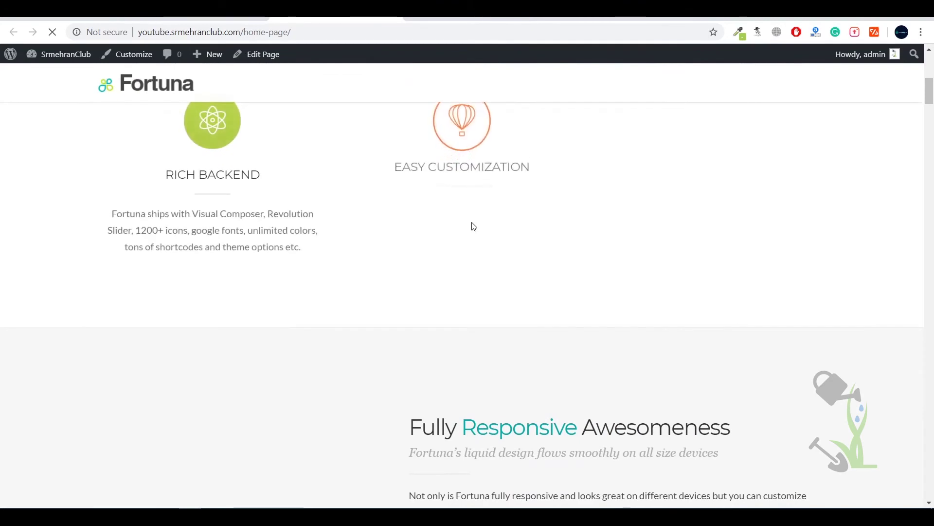
scroll(473, 226, "up", 6)
scroll(474, 226, "down", 9)
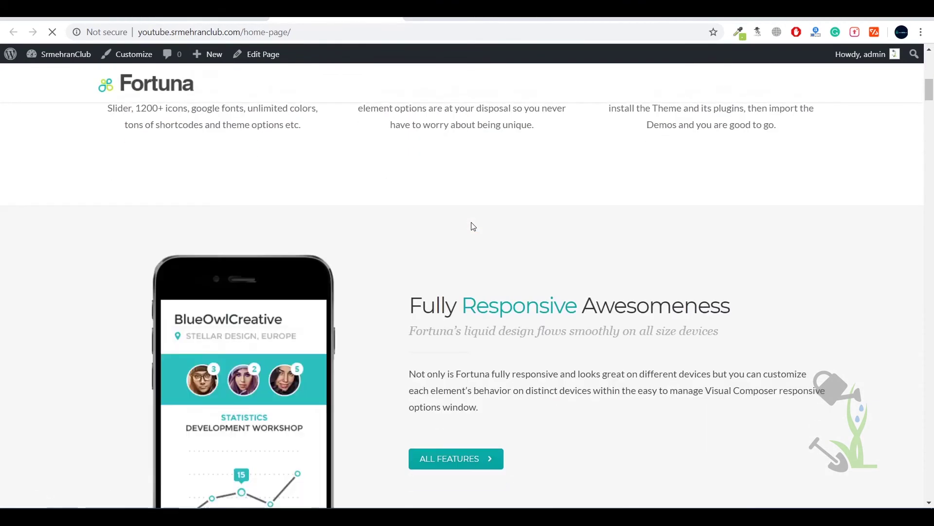
scroll(472, 224, "down", 12)
scroll(473, 222, "up", 6)
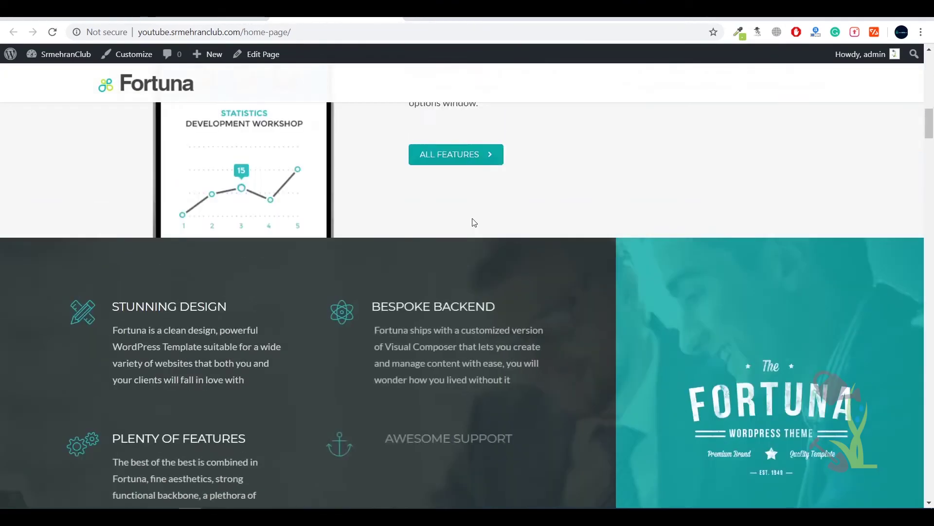
scroll(472, 222, "down", 15)
scroll(469, 219, "up", 5)
scroll(438, 222, "down", 5)
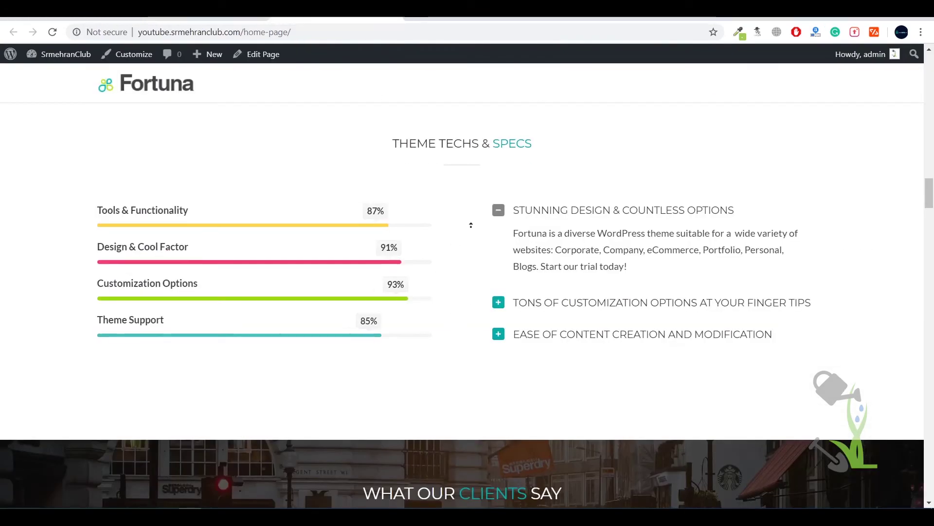
scroll(471, 225, "up", 15)
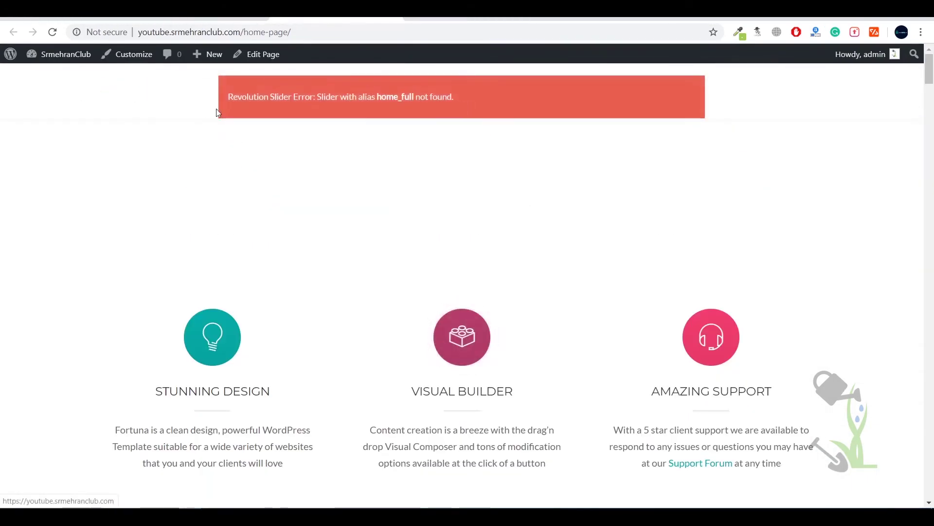
Step: Open the Slider Revolution overview in the admin area and start a slider import
left_click(203, 9)
mouse_move(70, 444)
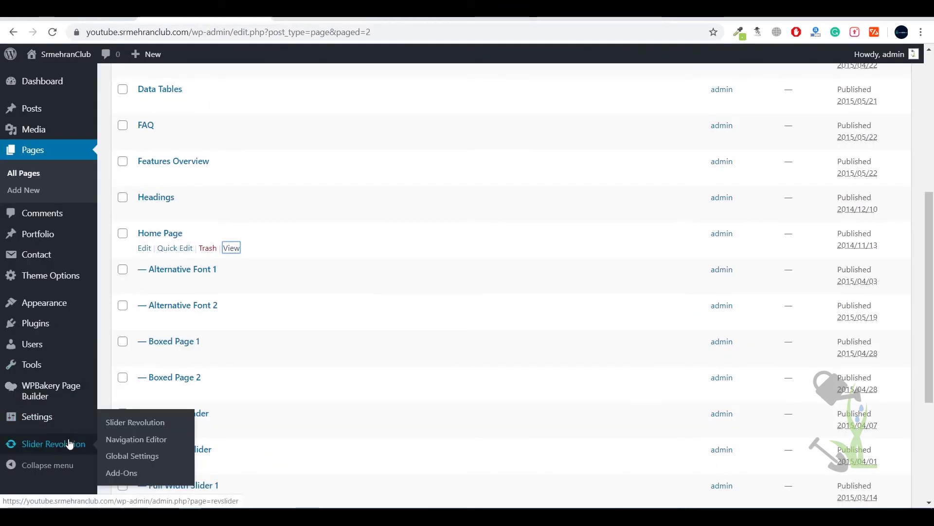
left_click(141, 421)
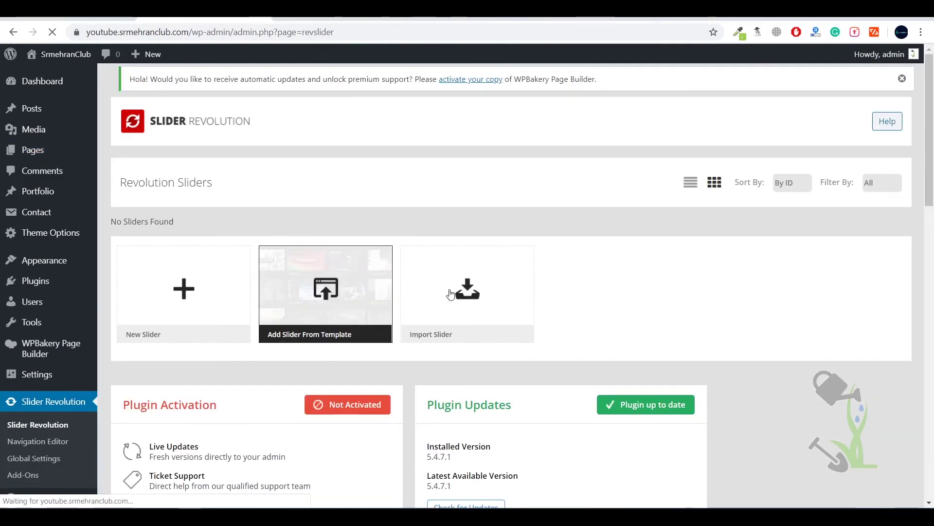
left_click(471, 270)
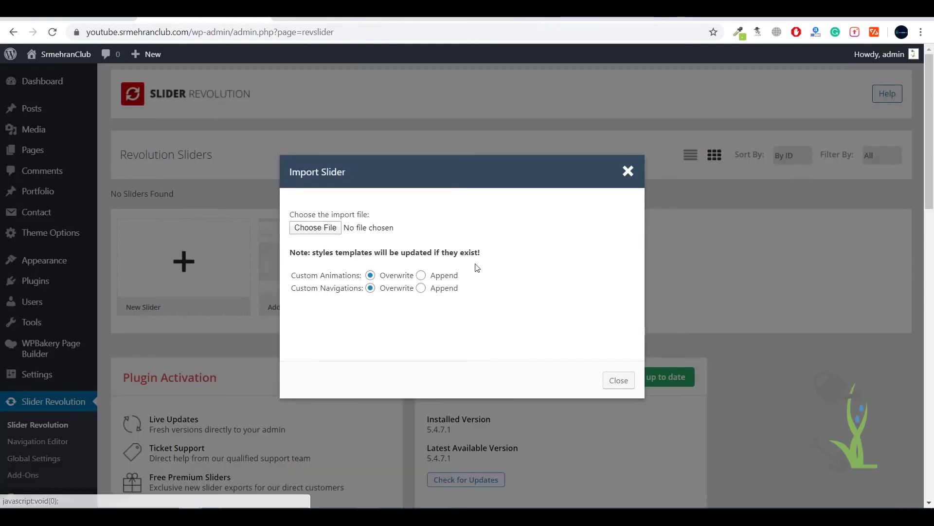
Step: Choose home_full.zip from the RevolutionSlider folder and import it as a slider, overwriting custom animations and navigations
left_click(315, 227)
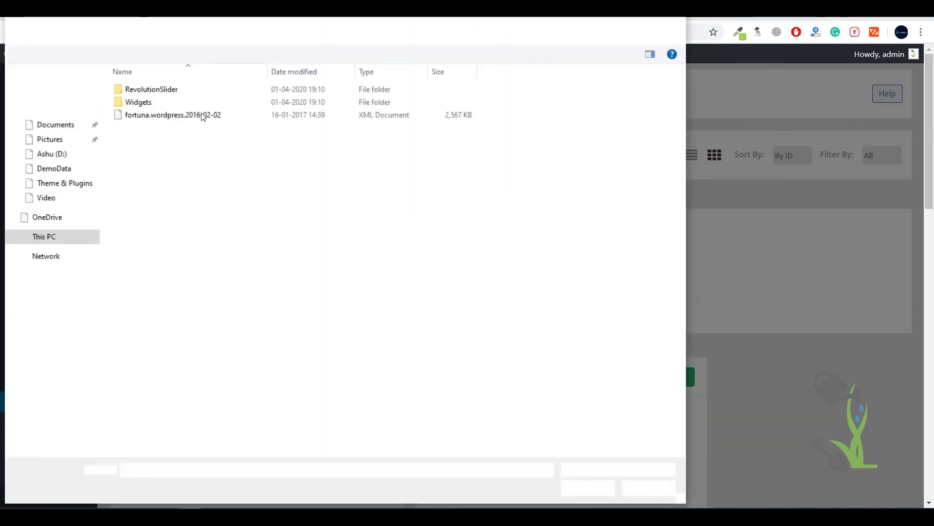
double_click(180, 90)
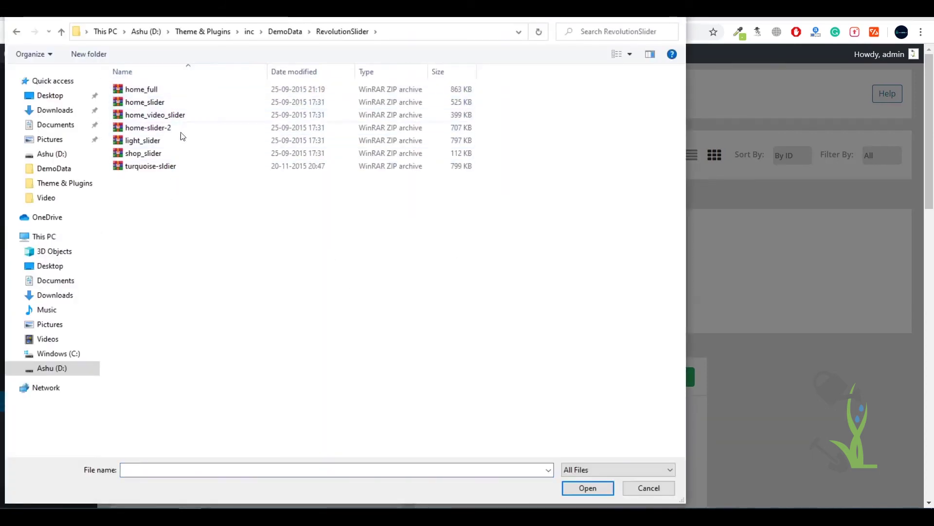
left_click(170, 92)
left_click(586, 489)
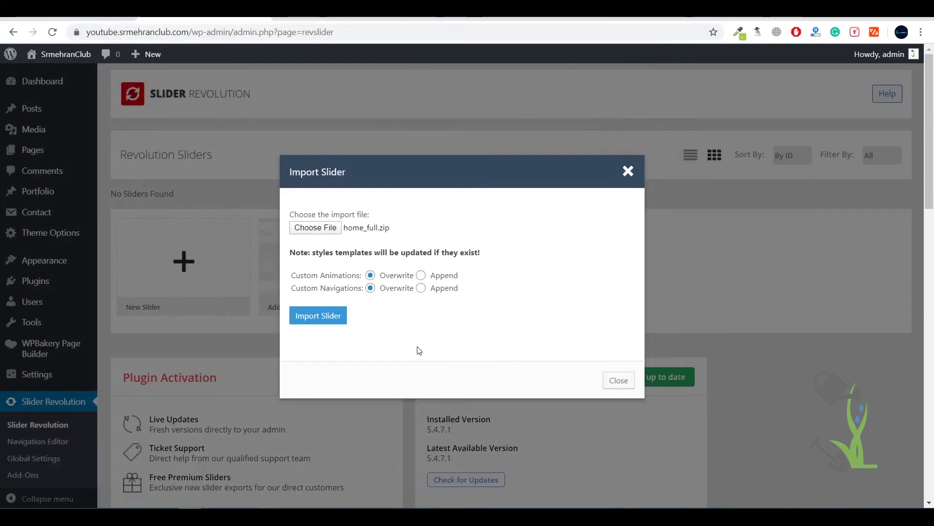
left_click(332, 316)
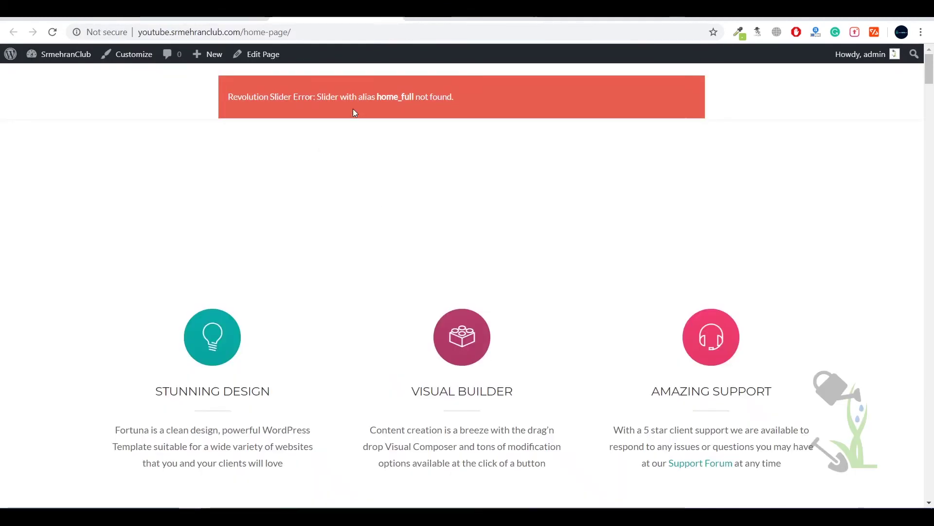
Step: Show the embed options of the imported home slider and highlight its shortcode to check the alias
key("alt+Left")
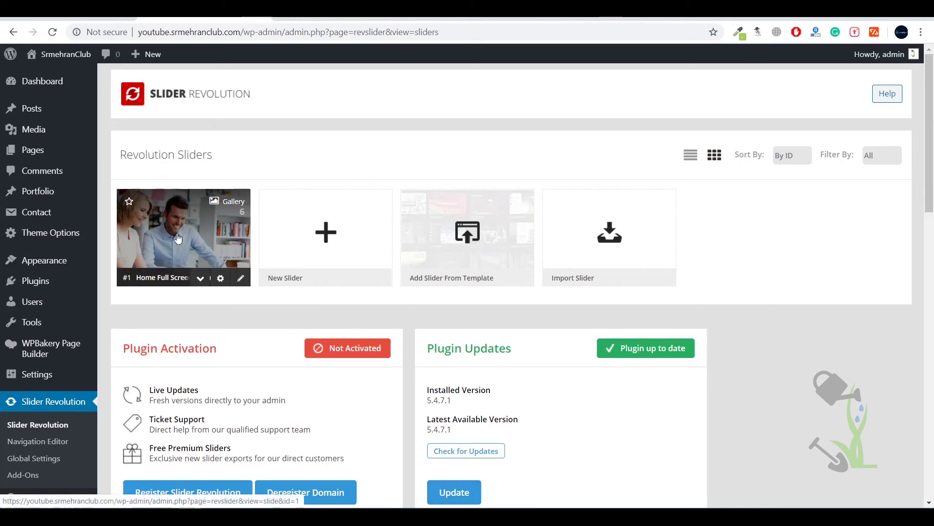
left_click(201, 281)
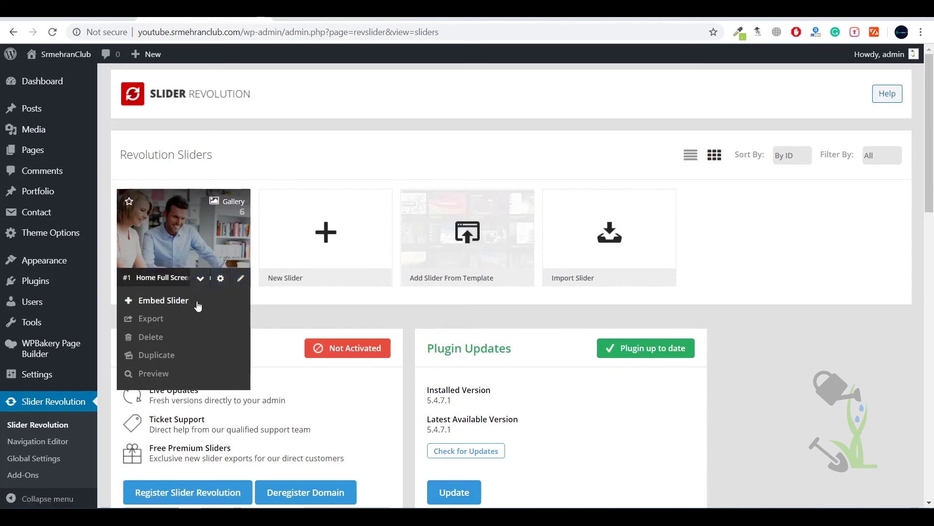
left_click(198, 302)
triple_click(504, 254)
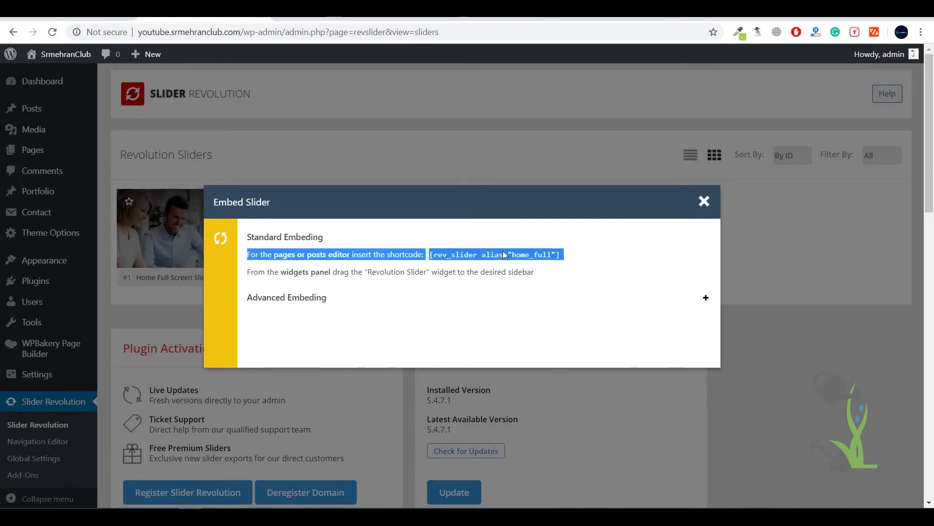
left_click_drag(381, 254, 462, 258)
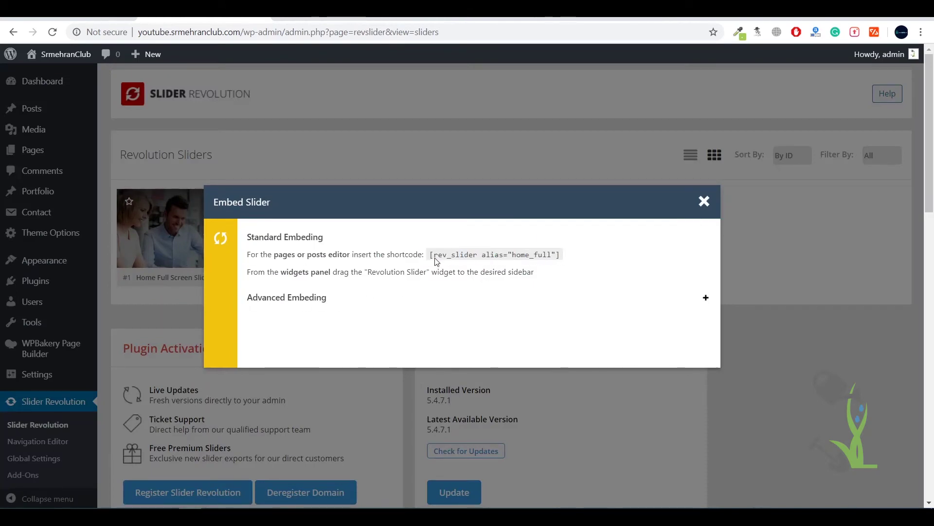
left_click_drag(247, 254, 515, 258)
left_click(560, 266)
triple_click(434, 261)
left_click(433, 261)
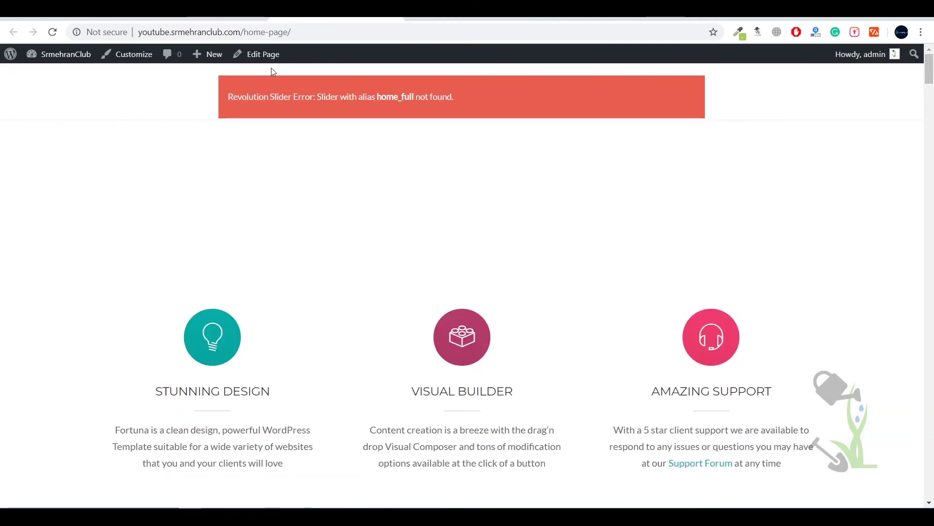
Step: Open the Home Page for editing and dismiss the block editor welcome guide
left_click(262, 54)
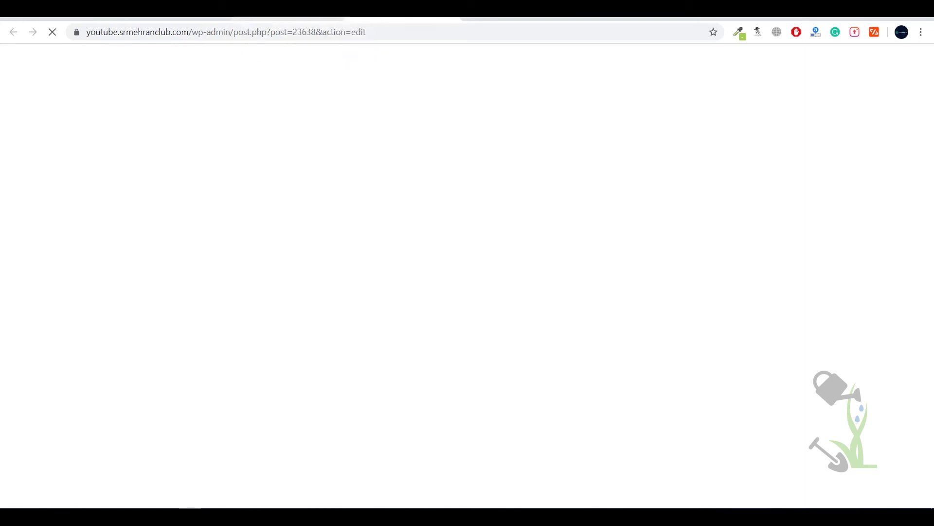
left_click(287, 19)
scroll(403, 188, "down", 10)
scroll(403, 188, "up", 5)
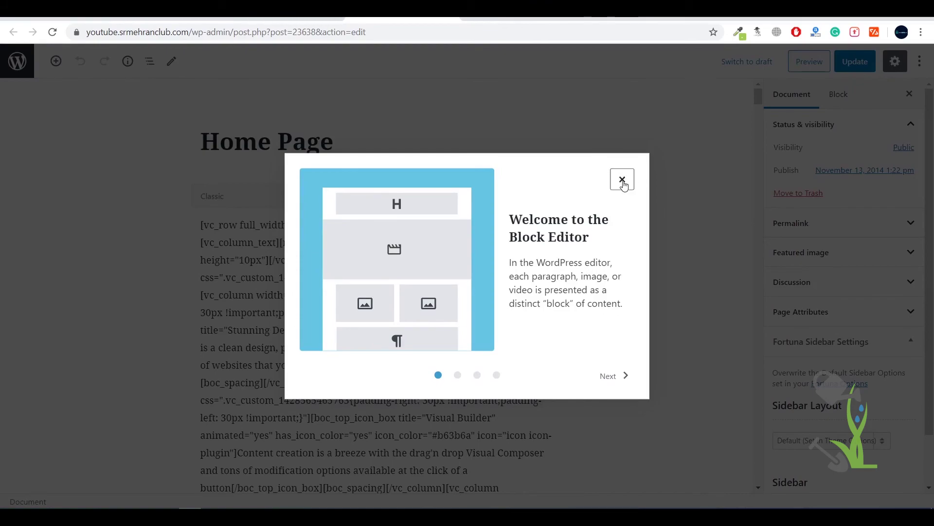
left_click(623, 180)
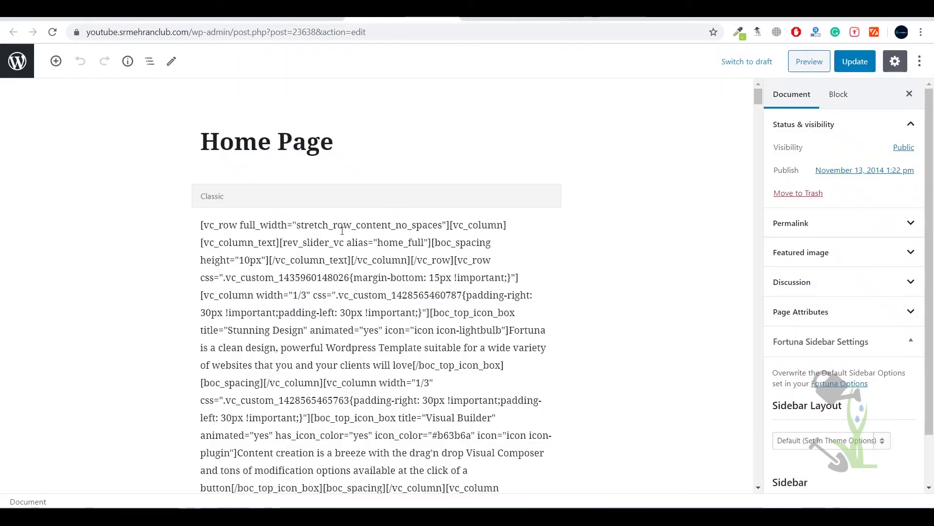
Step: Look through the Home Page's shortcode content and the choices offered for its sidebar layout
scroll(342, 229, "down", 10)
scroll(366, 229, "up", 10)
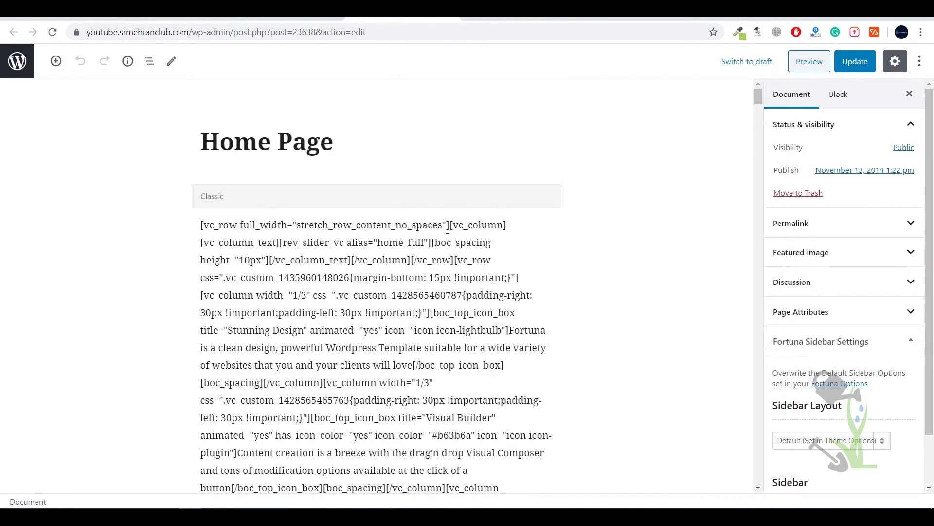
scroll(448, 237, "down", 15)
scroll(368, 222, "up", 12)
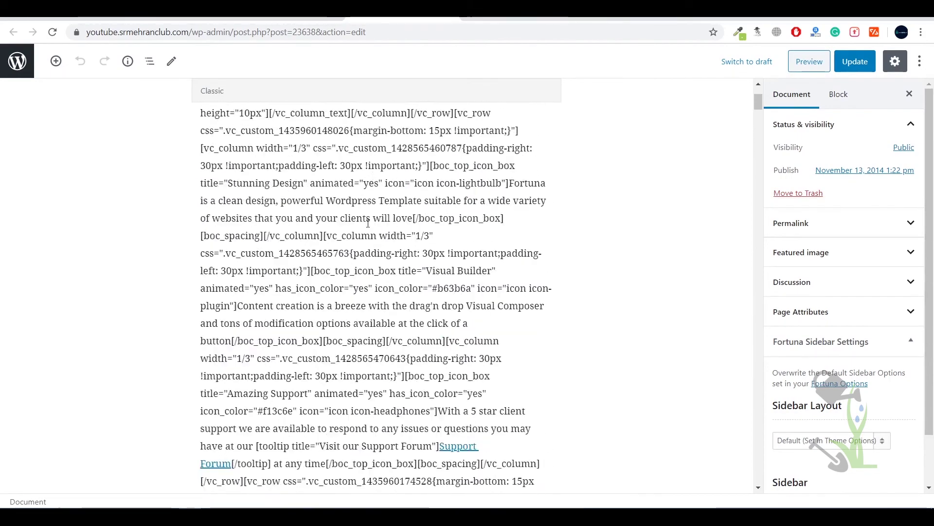
scroll(369, 222, "up", 3)
left_click(883, 445)
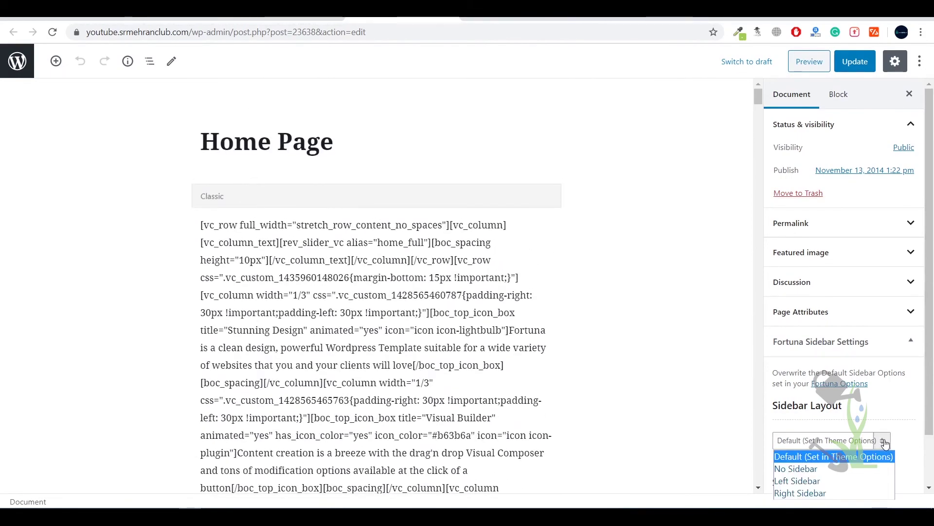
left_click(885, 443)
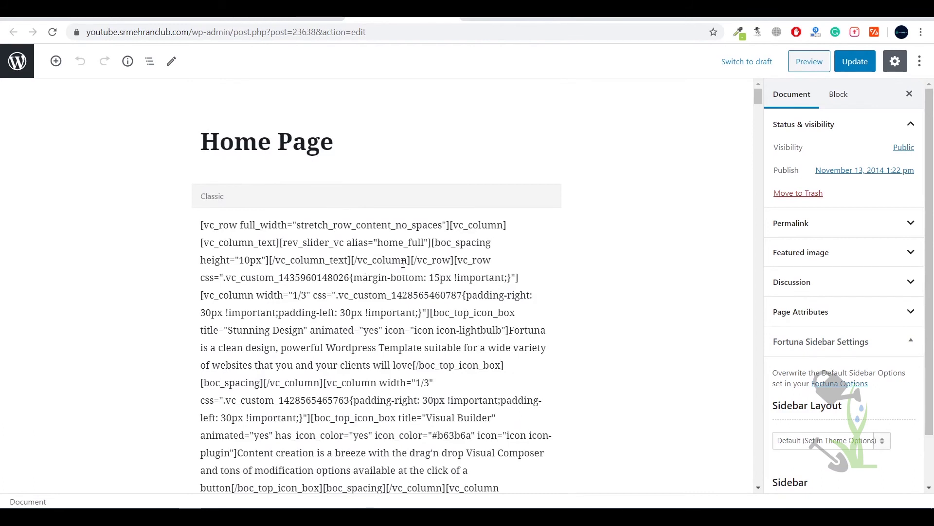
Step: Find "slider" in the page content and replace the rev_slider_vc shortcode's alias value with [rev_slider alias="home_full"]
key("ctrl+f")
type("slider")
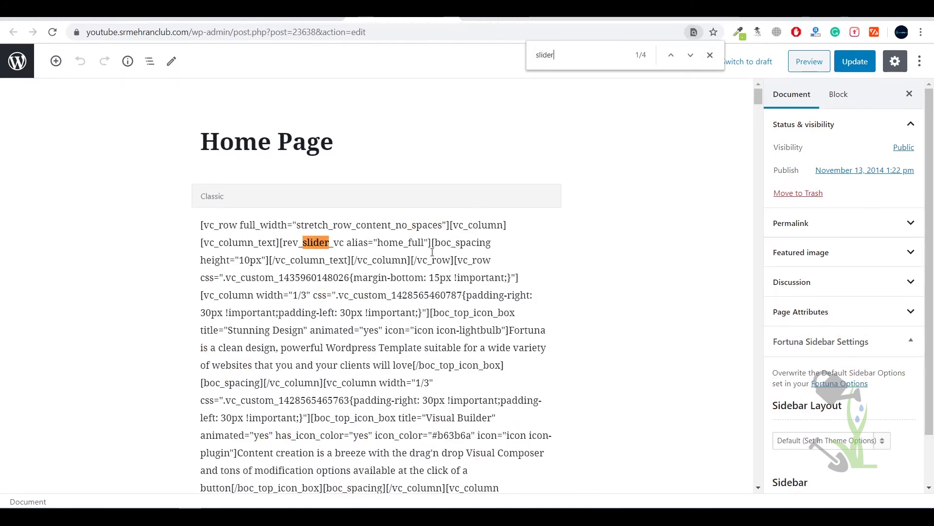
left_click(379, 243)
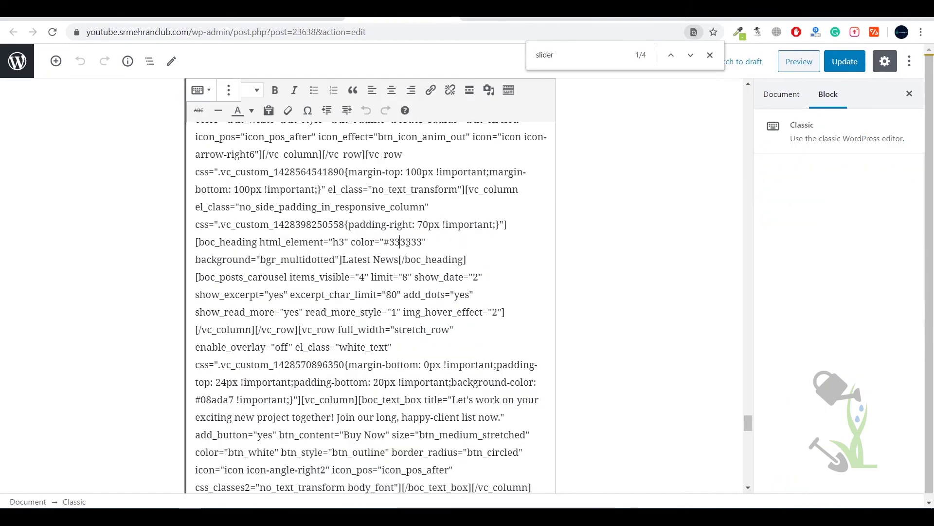
scroll(437, 224, "up", 10)
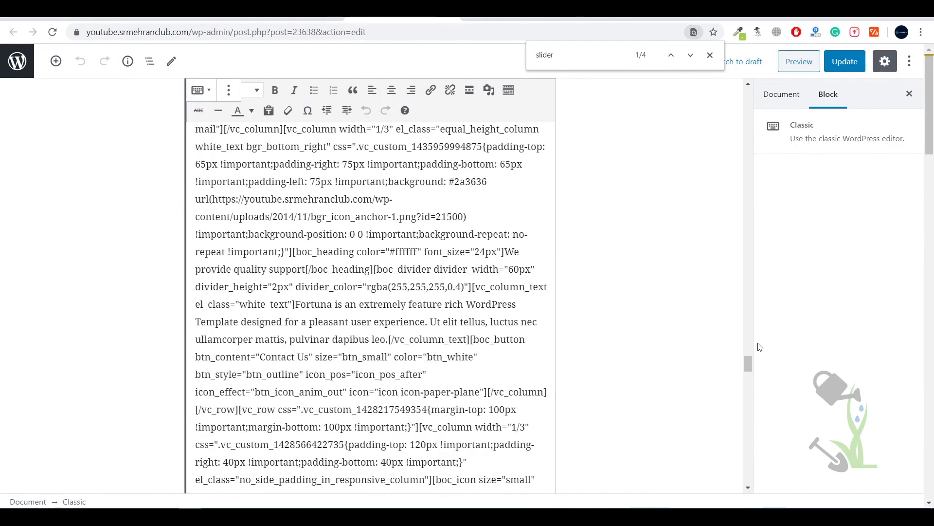
left_click_drag(748, 364, 743, 95)
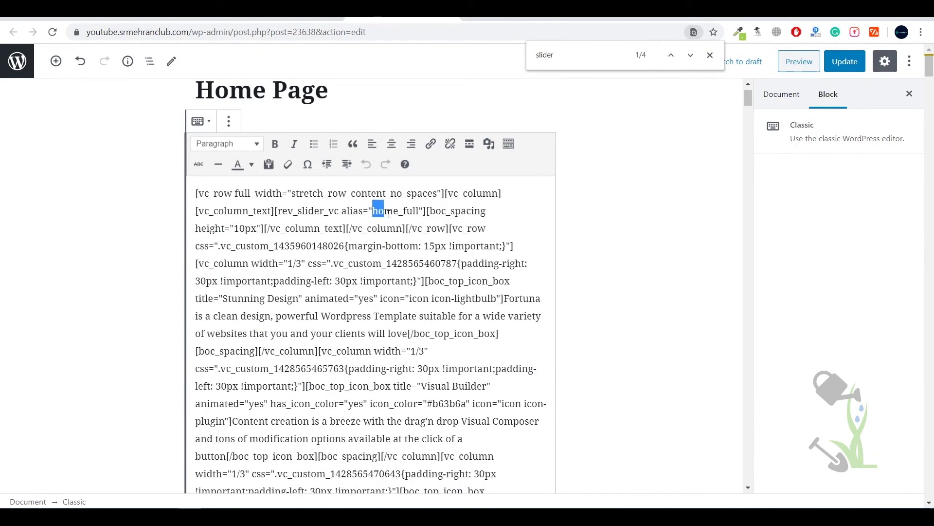
left_click_drag(414, 212, 421, 213)
type("[rev_slider alias=\"home_full\"]")
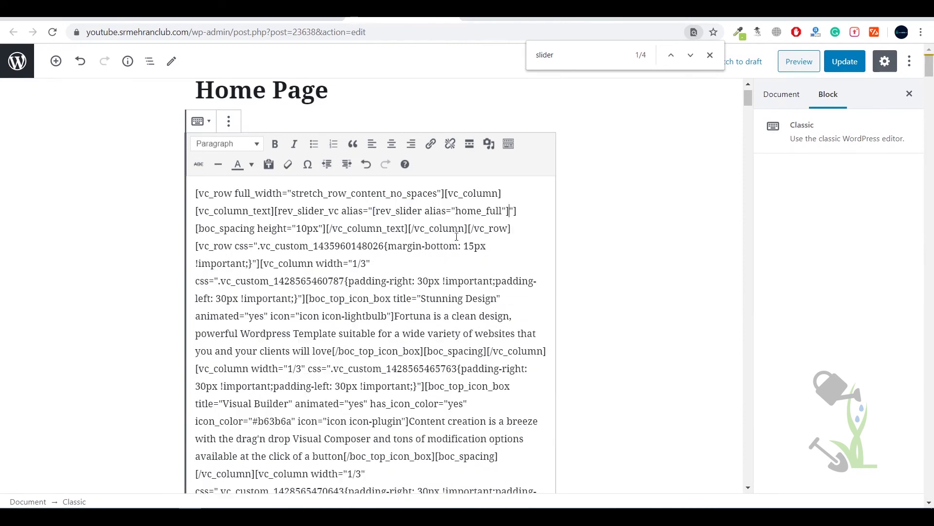
Step: Update the Home Page and reload its live view
left_click(844, 61)
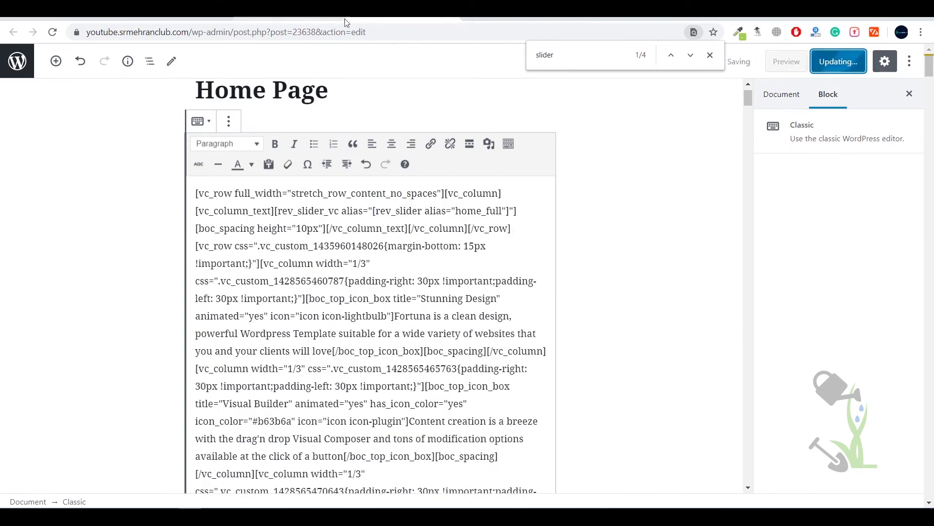
left_click(401, 10)
key("F5")
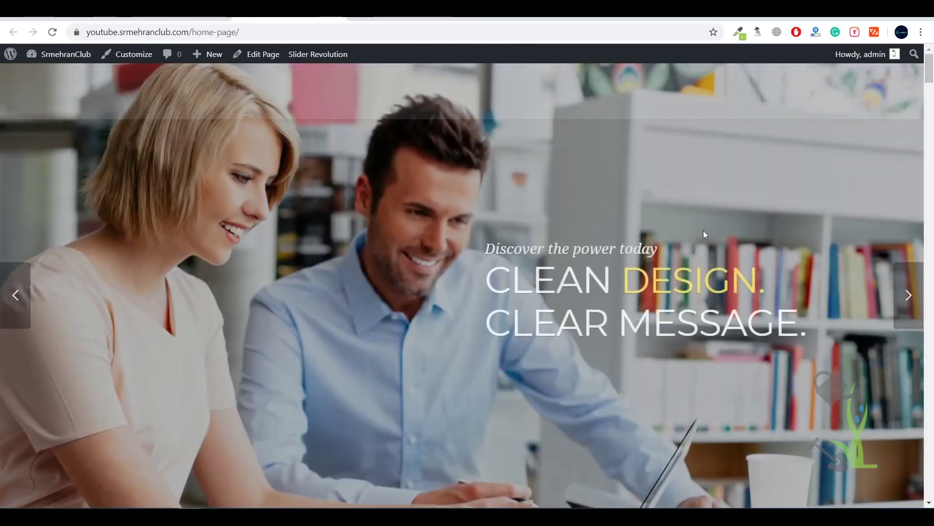
Step: Examine the live Home Page from the top slider through its feature, client, portfolio and news sections
scroll(695, 229, "down", 7)
scroll(691, 228, "up", 7)
scroll(690, 229, "down", 6)
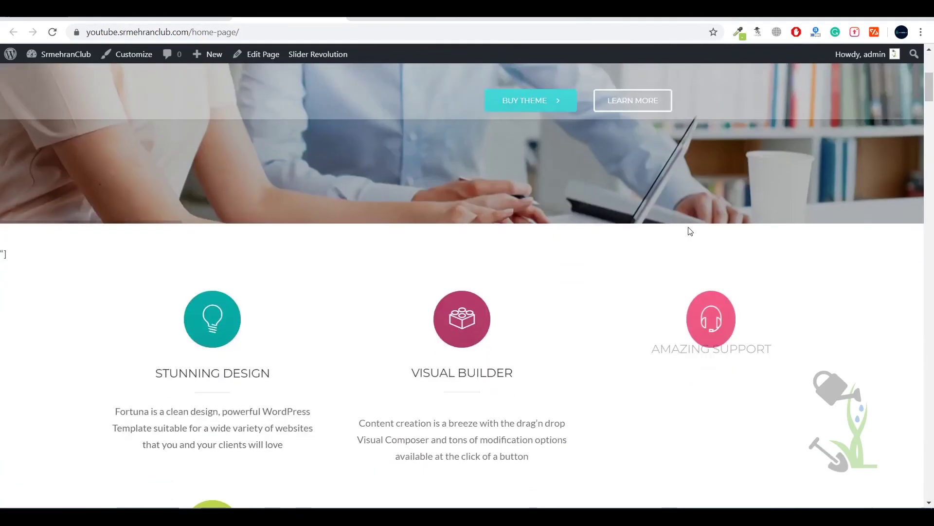
scroll(686, 227, "up", 7)
scroll(501, 225, "down", 12)
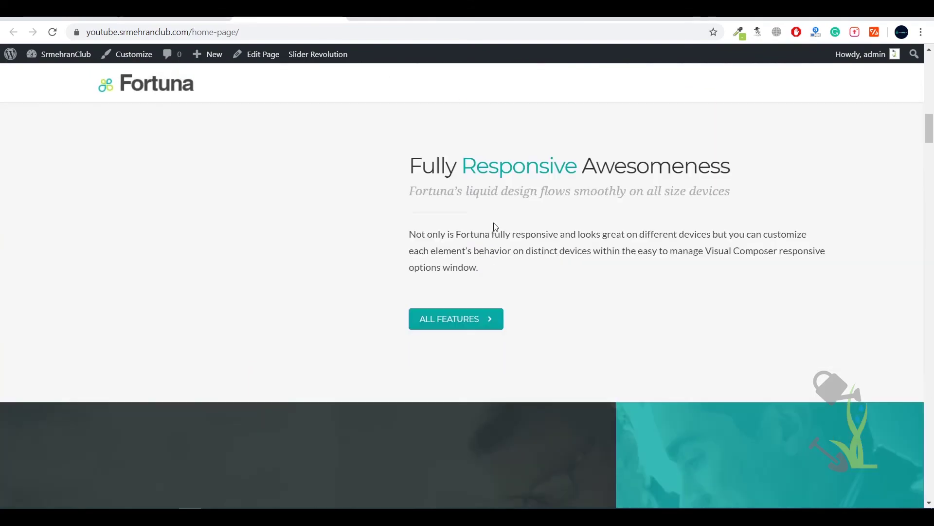
scroll(495, 227, "down", 15)
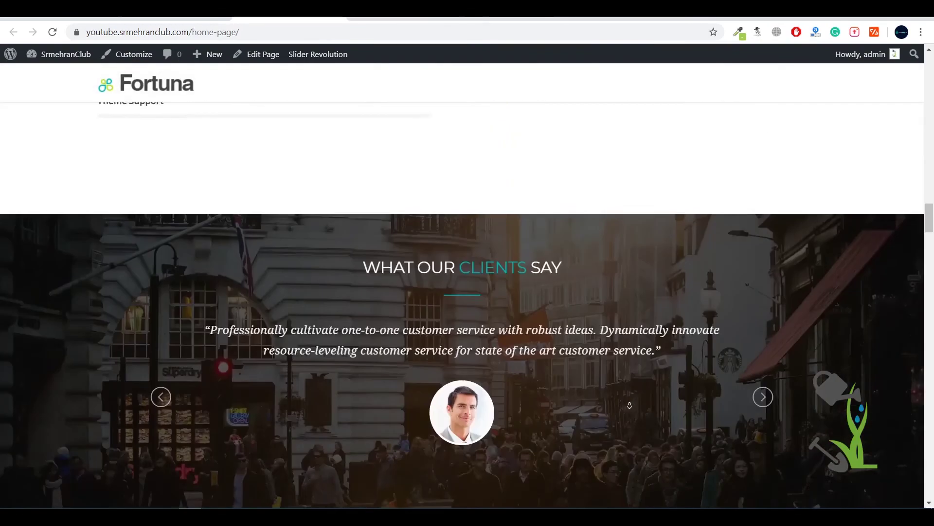
scroll(629, 405, "down", 15)
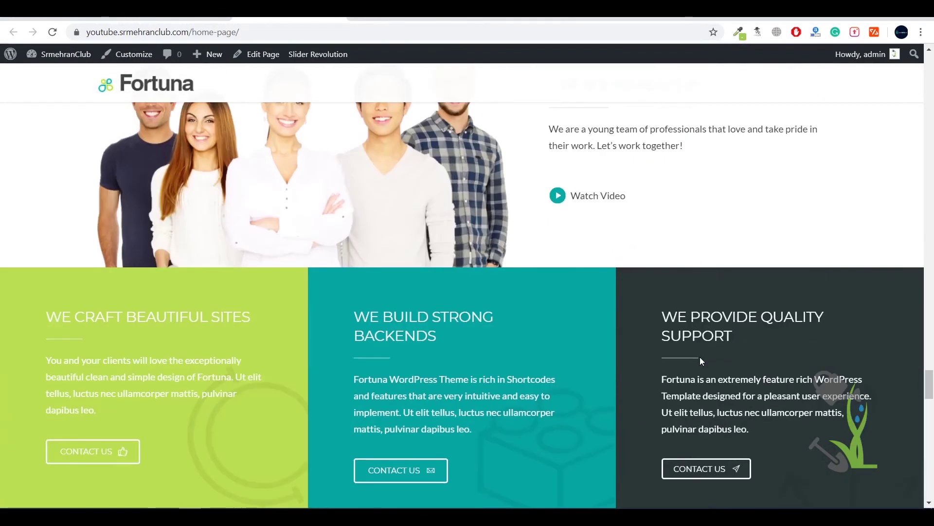
scroll(700, 361, "down", 10)
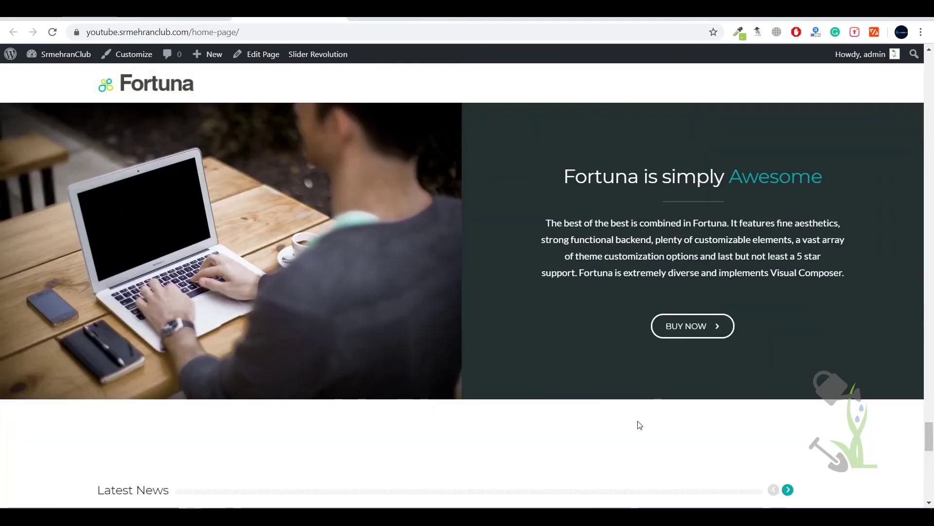
scroll(639, 425, "down", 10)
scroll(527, 422, "up", 20)
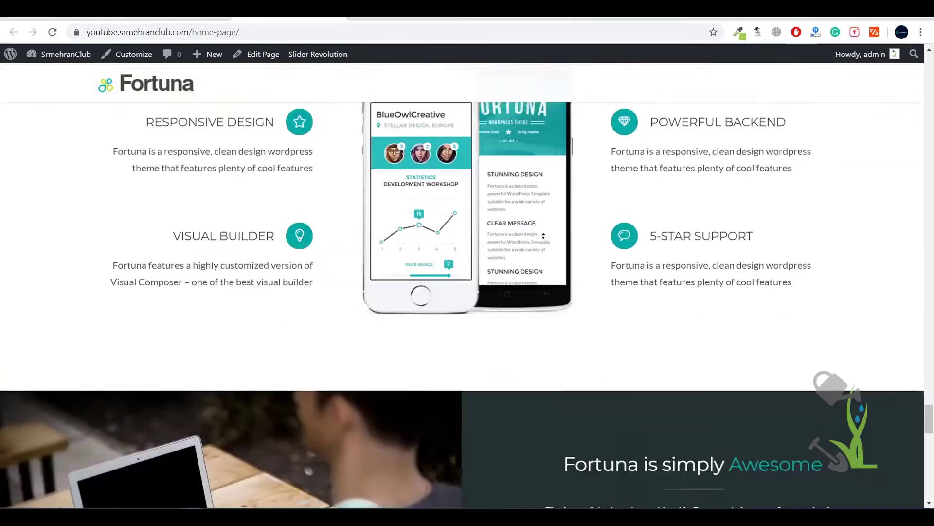
scroll(546, 243, "down", 15)
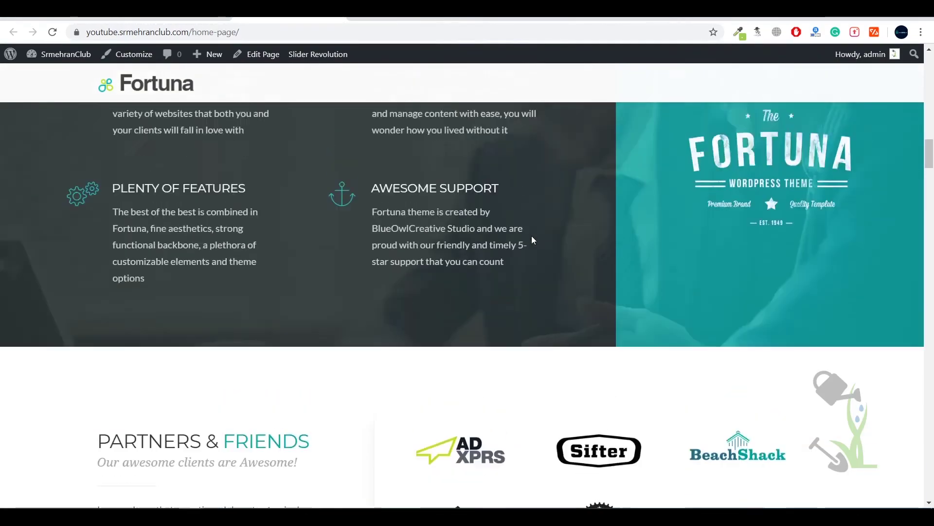
scroll(323, 256, "down", 8)
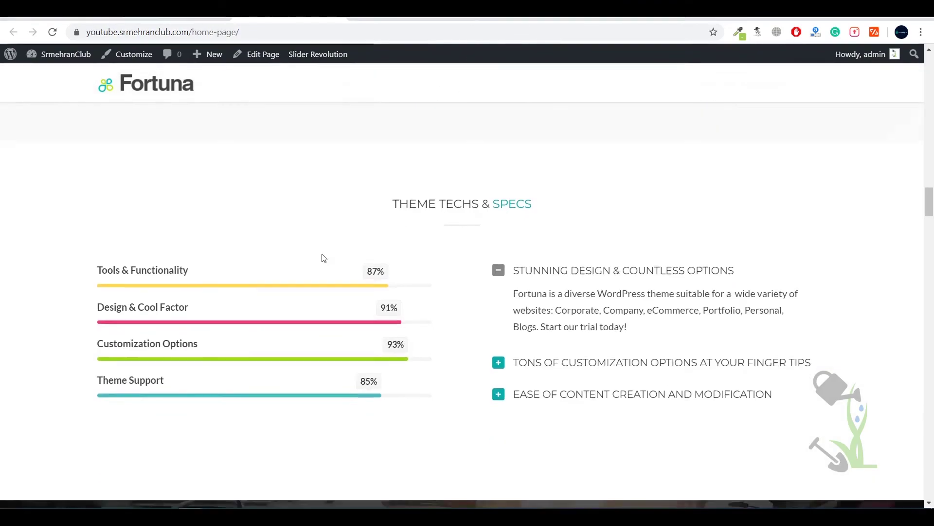
scroll(326, 272, "down", 6)
right_click(365, 220)
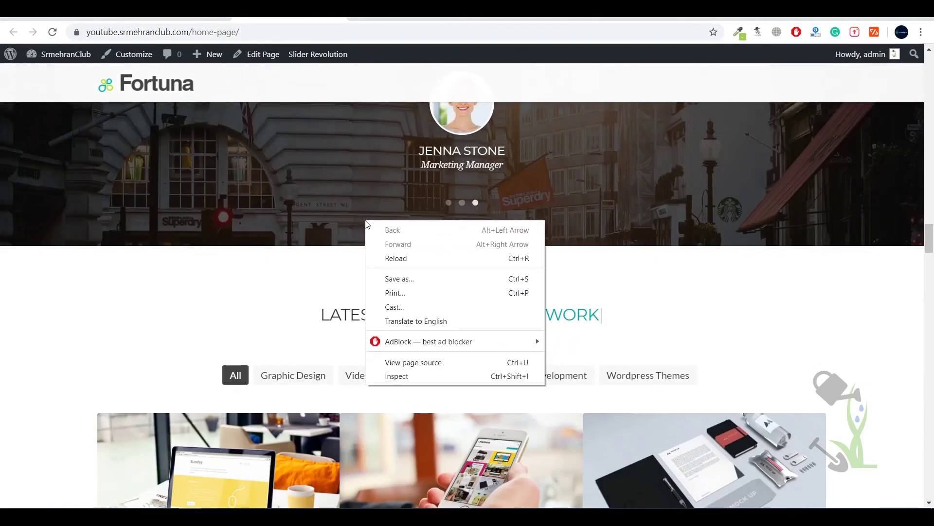
left_click(224, 222)
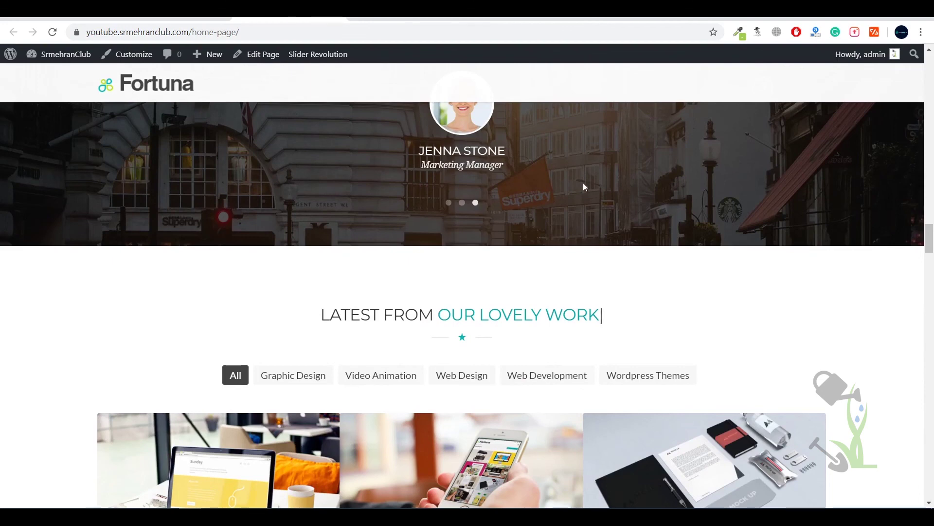